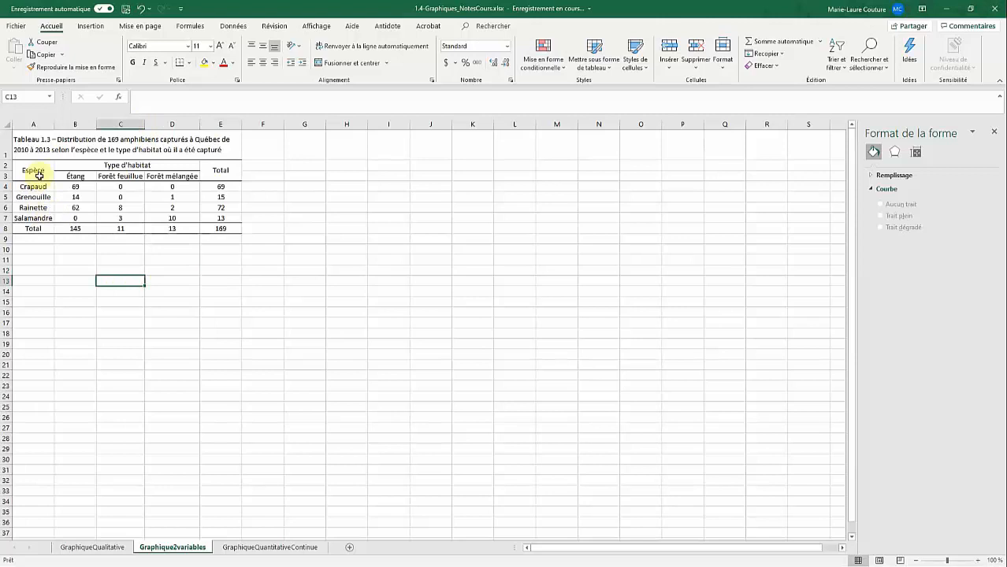
Step: Examine the species categories and the habitat type headings in the amphibian table
left_click_drag(35, 171, 39, 219)
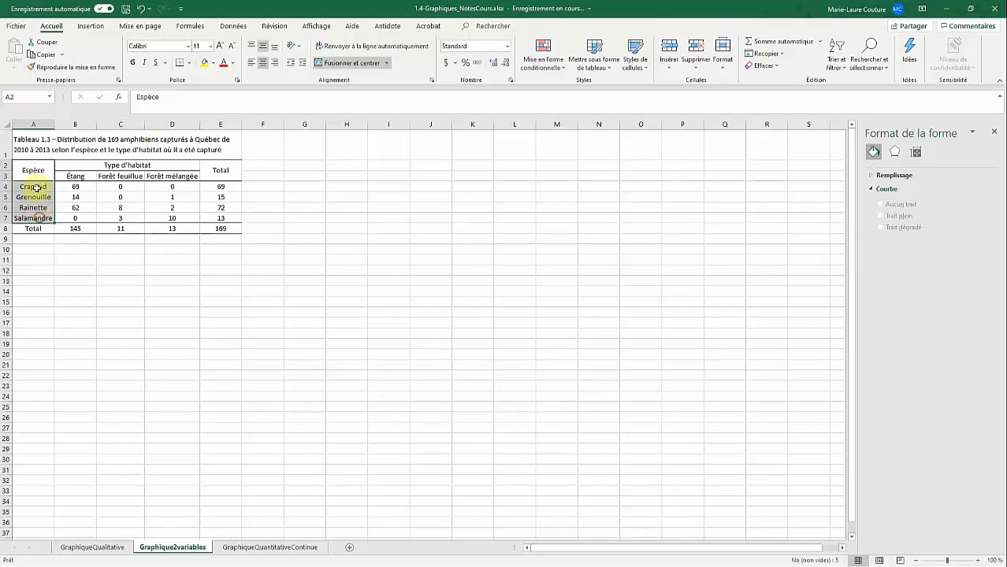
left_click(36, 187)
left_click(36, 196)
left_click(36, 206)
left_click(35, 216)
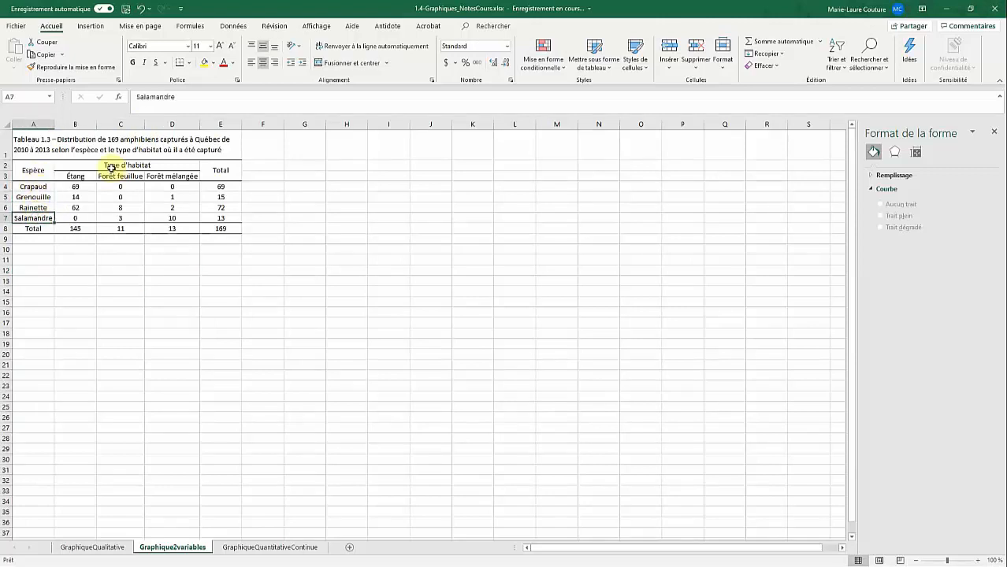
left_click_drag(112, 166, 160, 182)
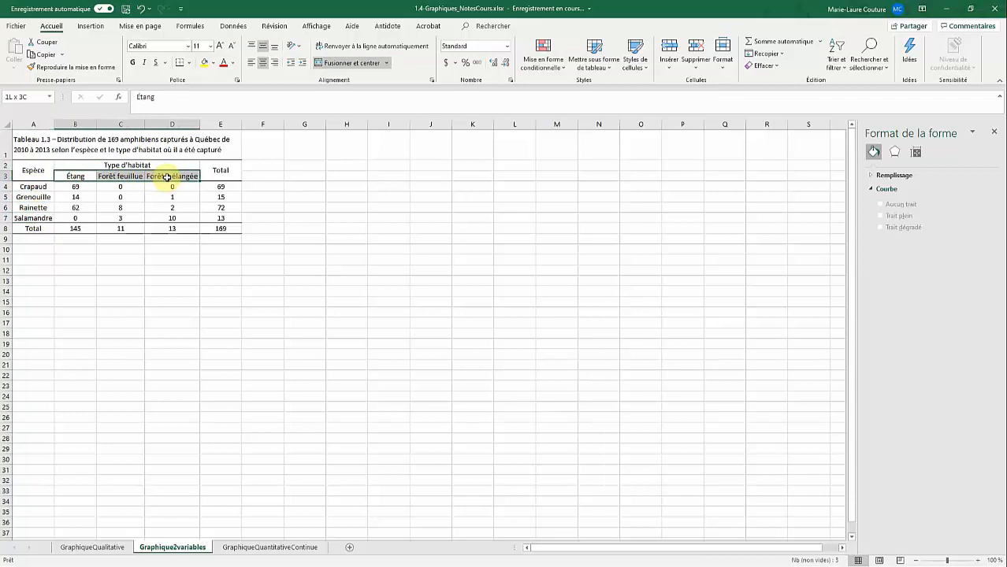
left_click(293, 248)
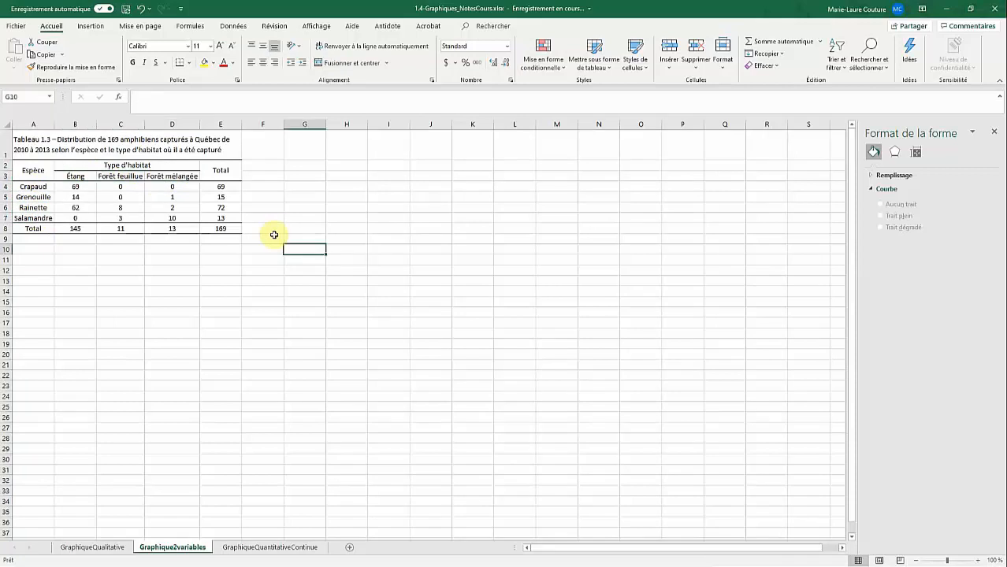
Step: Insert a blank 2D clustered column chart, starting from an empty cell outside the table
left_click(304, 164)
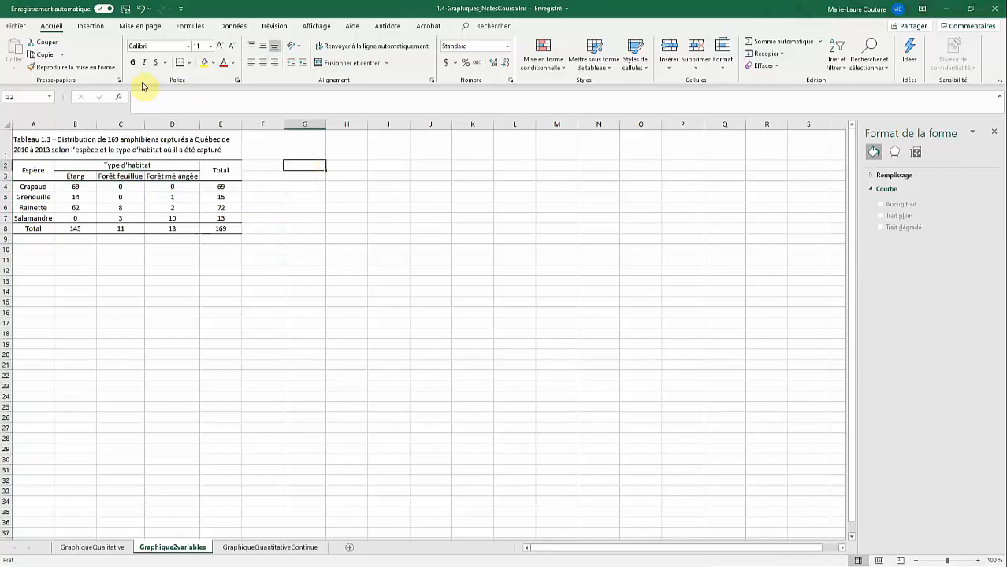
left_click(90, 28)
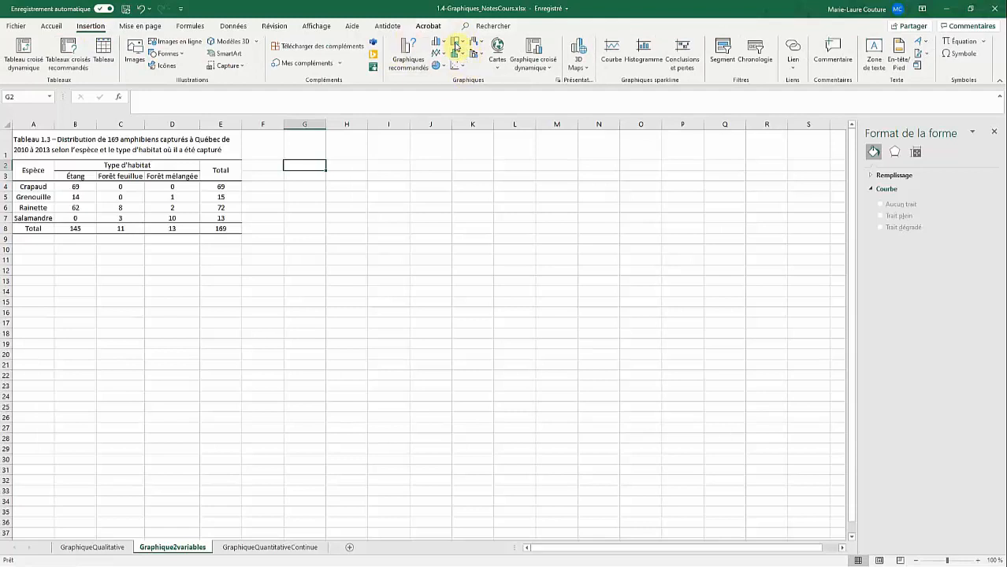
left_click(440, 42)
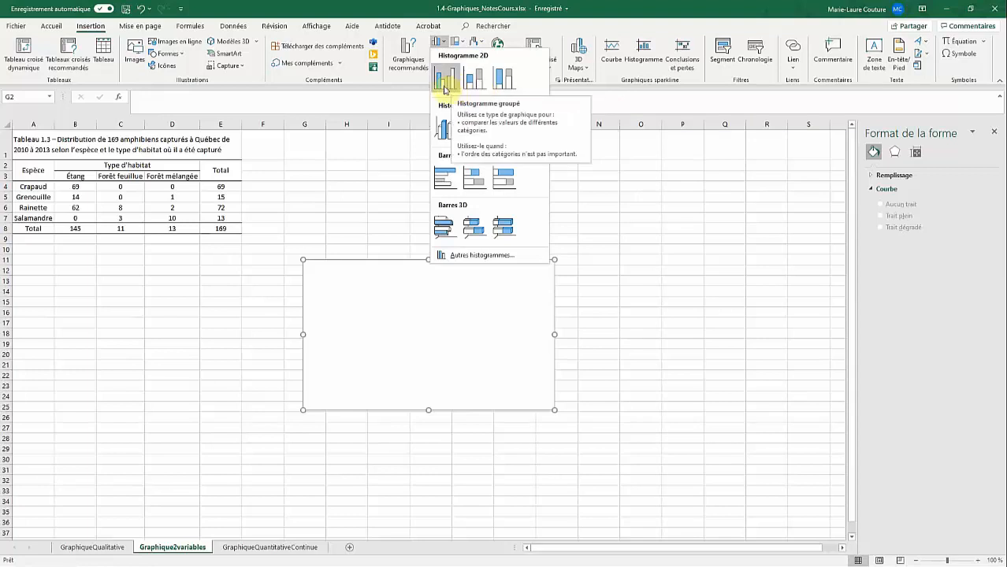
left_click(444, 79)
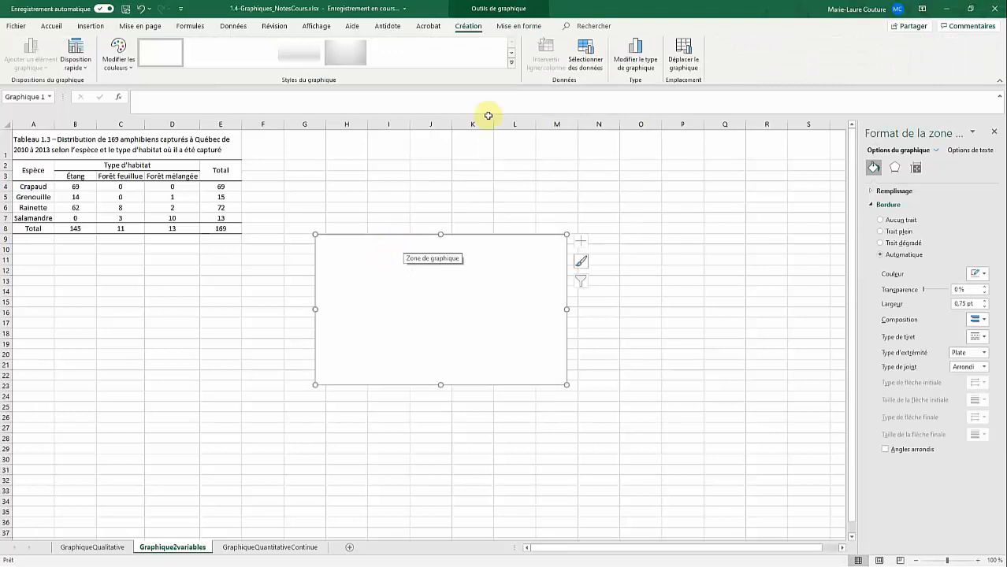
Step: Set the chart's data range to A2:D7, excluding the totals, and move the chart up beside the table
left_click(582, 59)
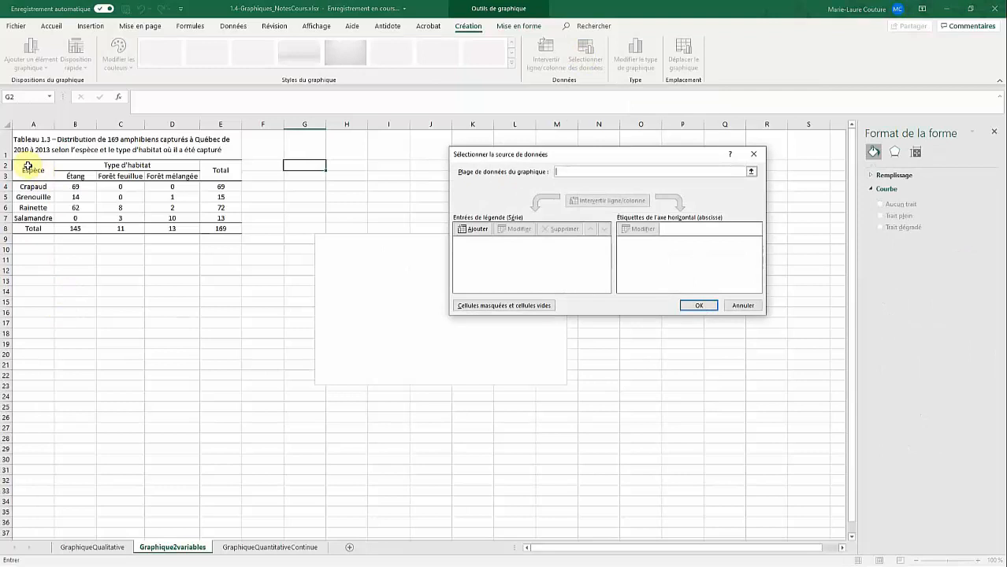
left_click_drag(27, 166, 182, 217)
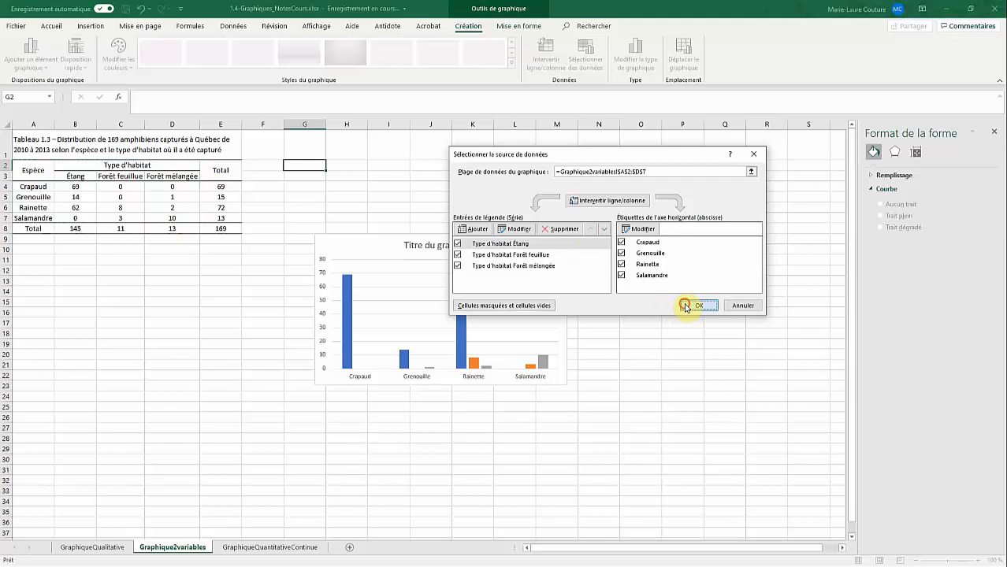
left_click(698, 305)
left_click_drag(359, 242, 359, 179)
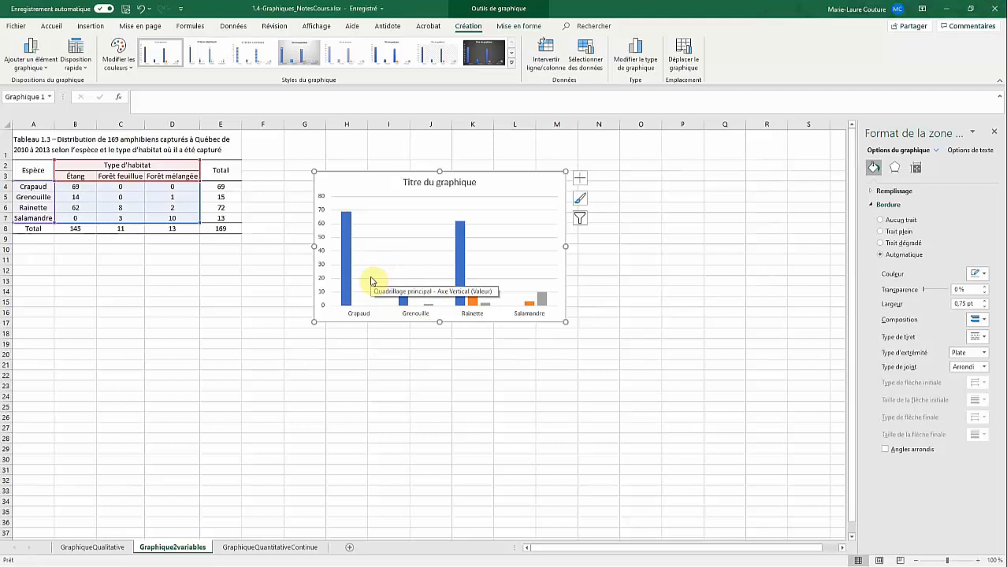
Step: Delete the chart's major horizontal gridlines and add data labels at the outside end of the columns
left_click(402, 211)
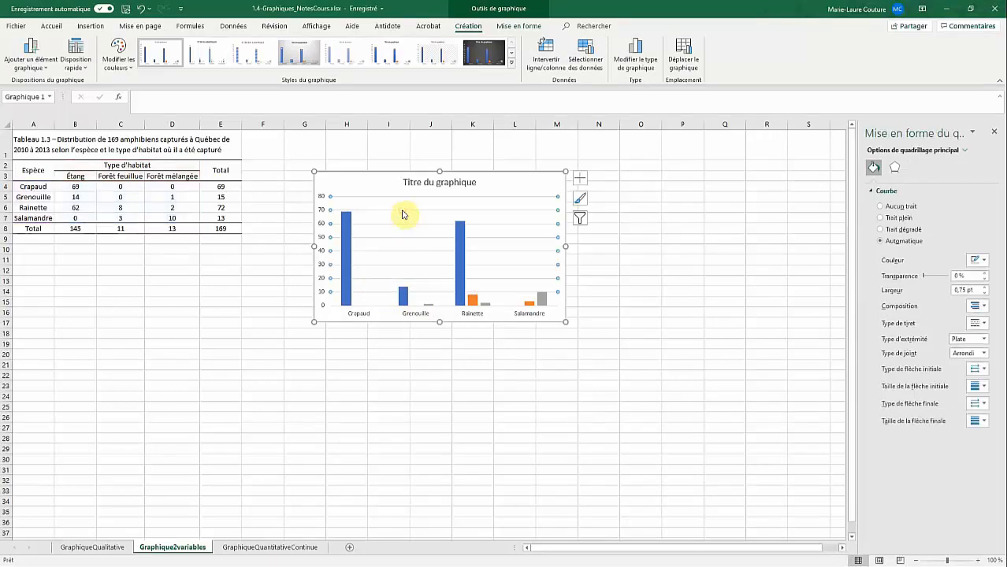
key("Delete")
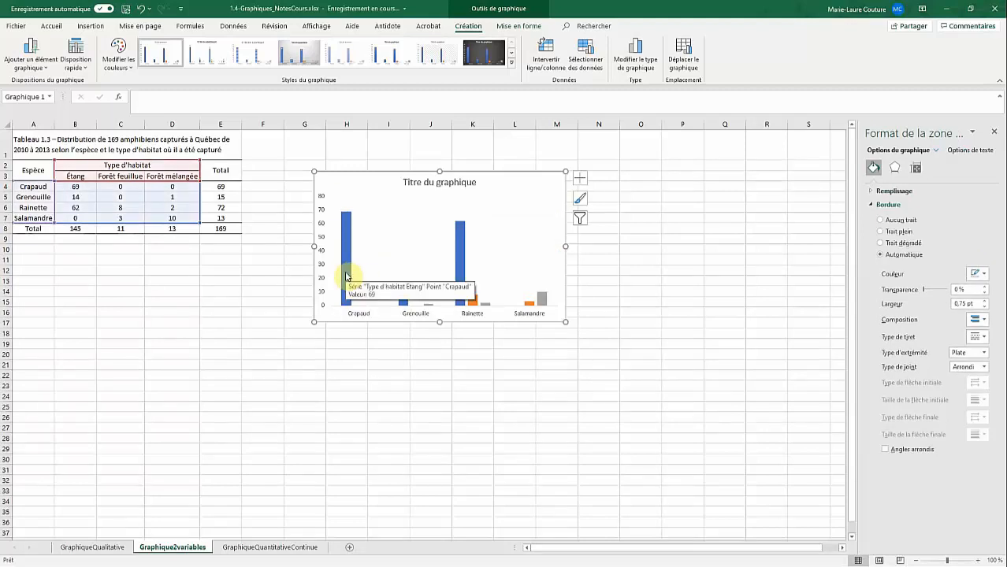
left_click(36, 51)
mouse_move(51, 126)
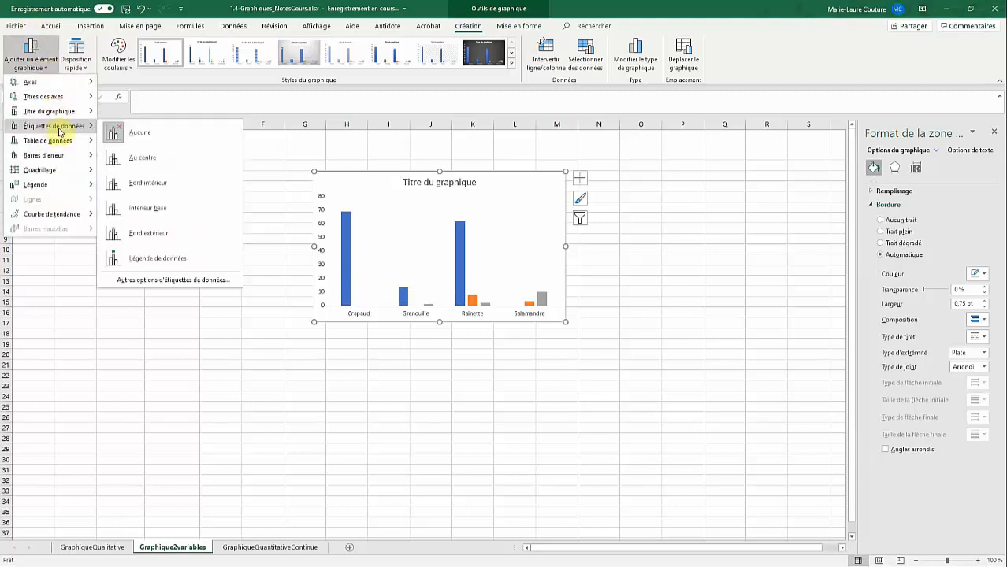
left_click(179, 237)
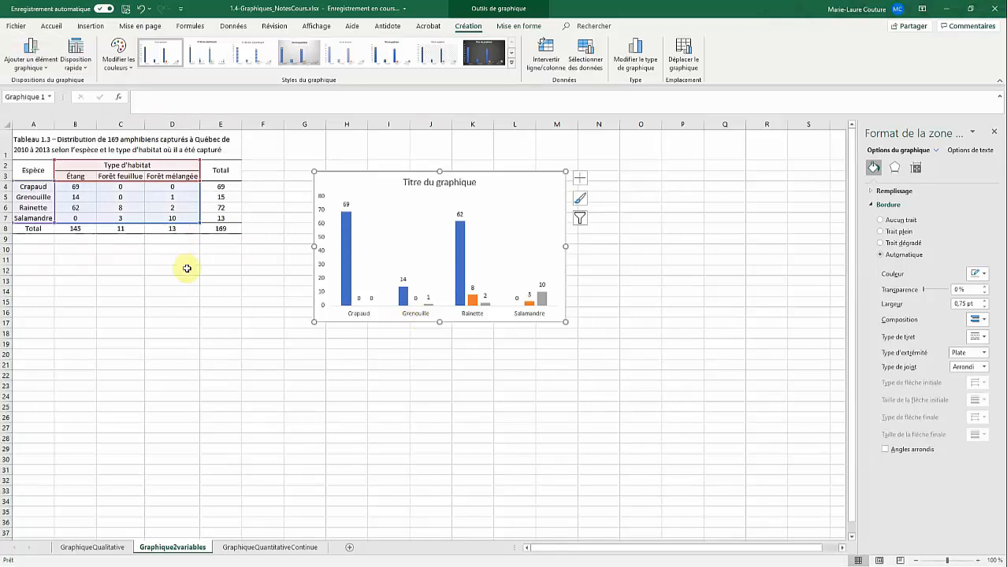
Step: Add a horizontal axis title "Espèce" and a vertical axis title "Nombre d'amphibiens" to the chart
left_click(31, 59)
mouse_move(60, 98)
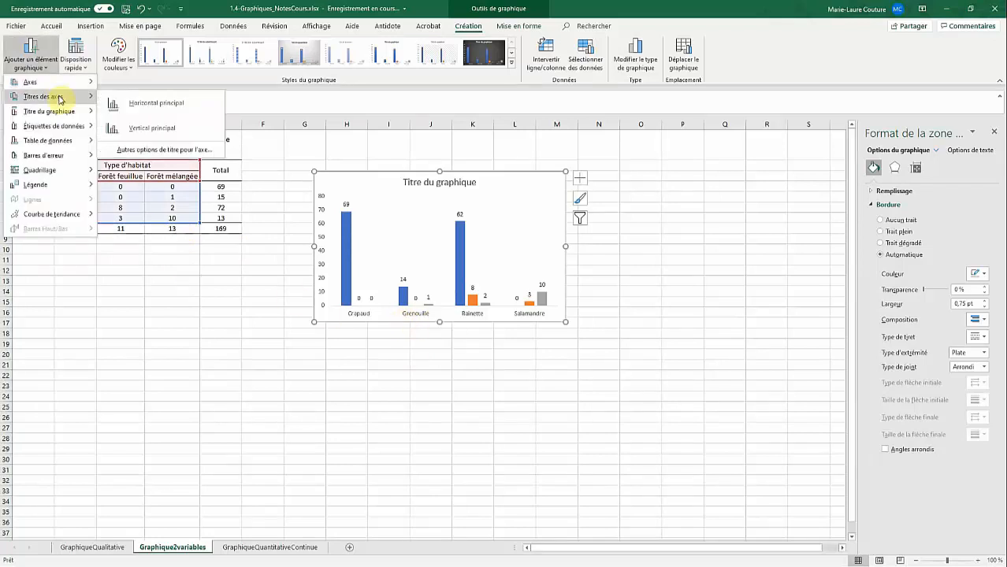
left_click(172, 104)
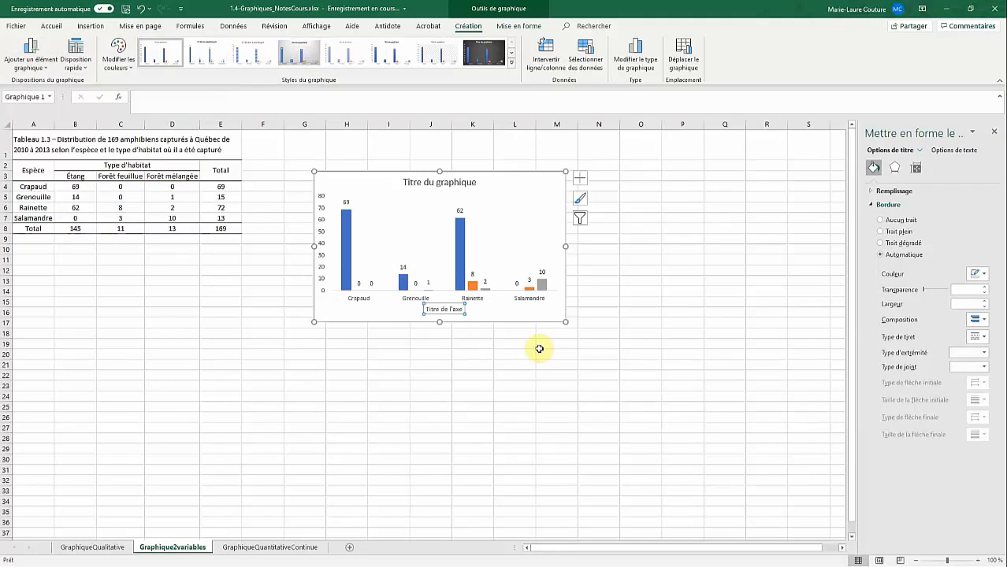
left_click(32, 56)
mouse_move(44, 96)
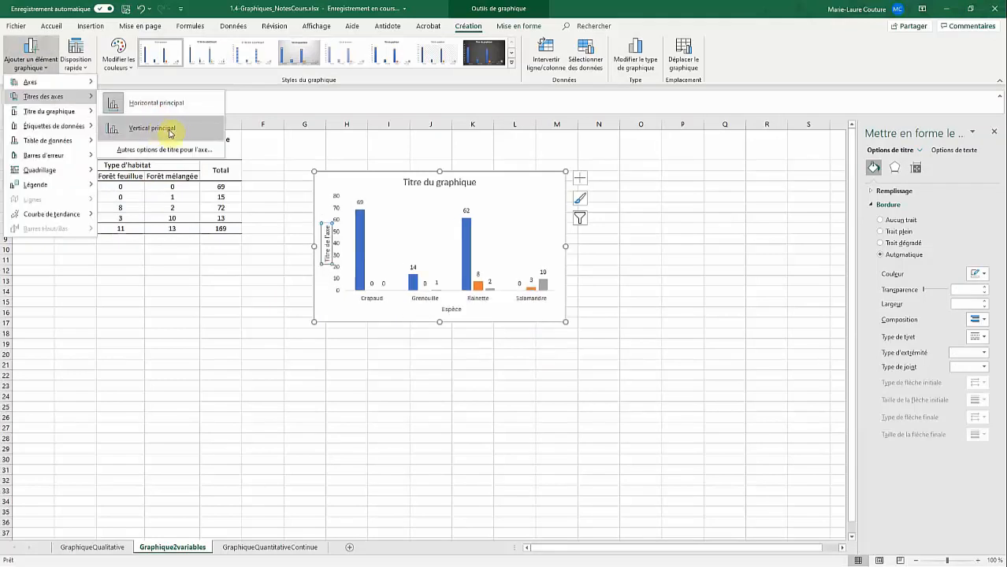
left_click(170, 131)
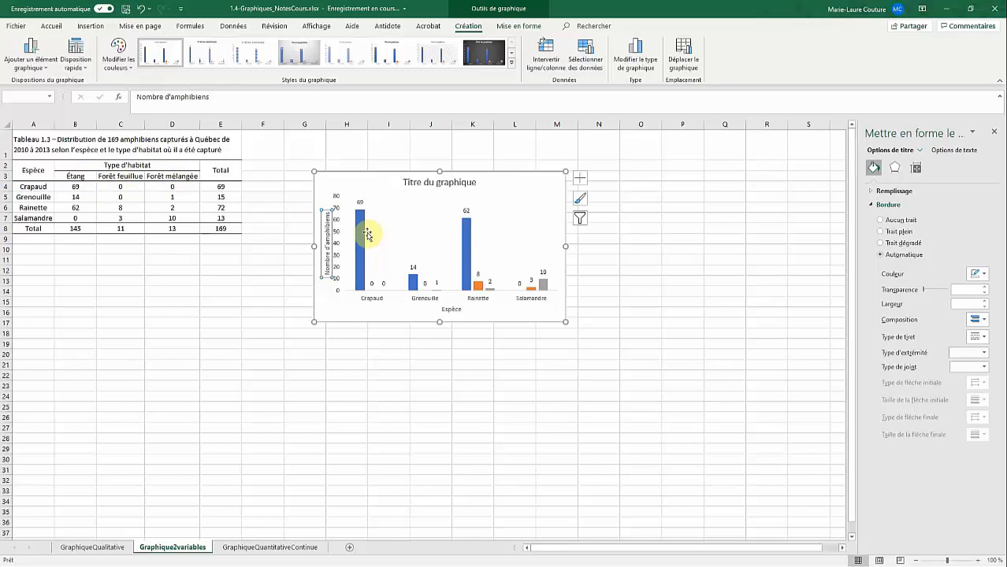
Step: Examine which habitat each column colour represents by selecting the chart's data series and comparing them with the table
left_click(466, 260)
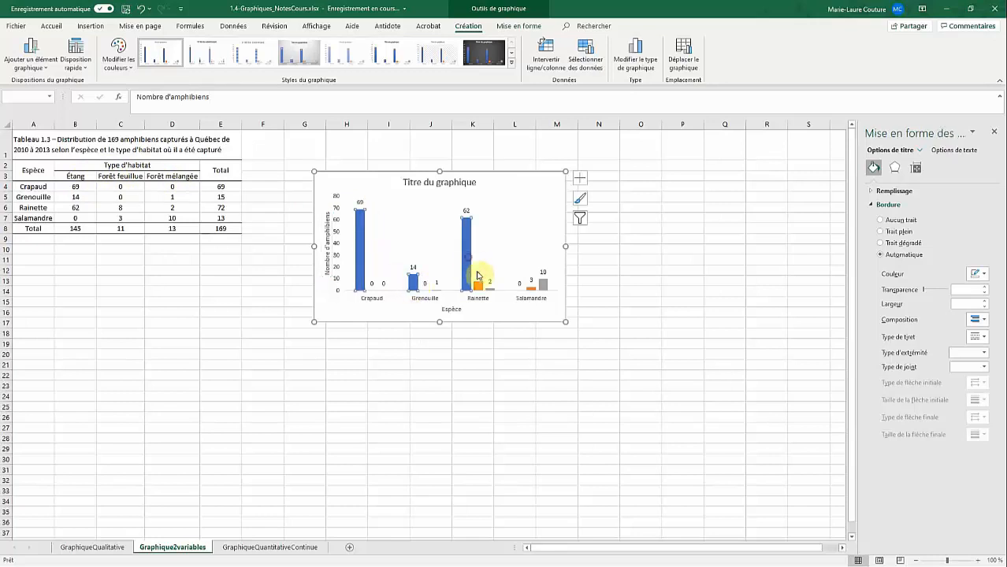
left_click(478, 285)
left_click(488, 291)
left_click(467, 254)
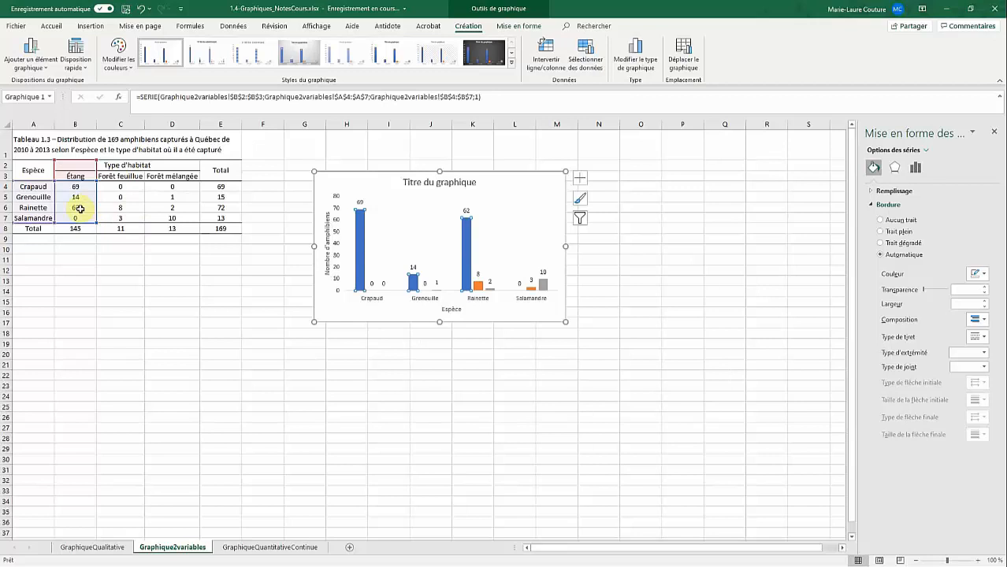
left_click(497, 289)
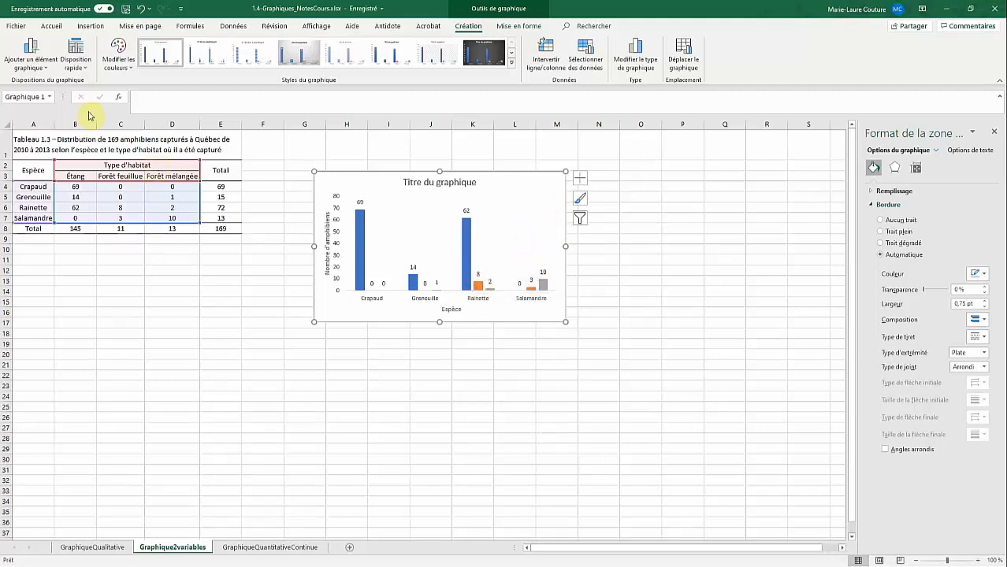
Step: Add a legend to the right of the chart's plot to identify the habitat series
left_click(43, 70)
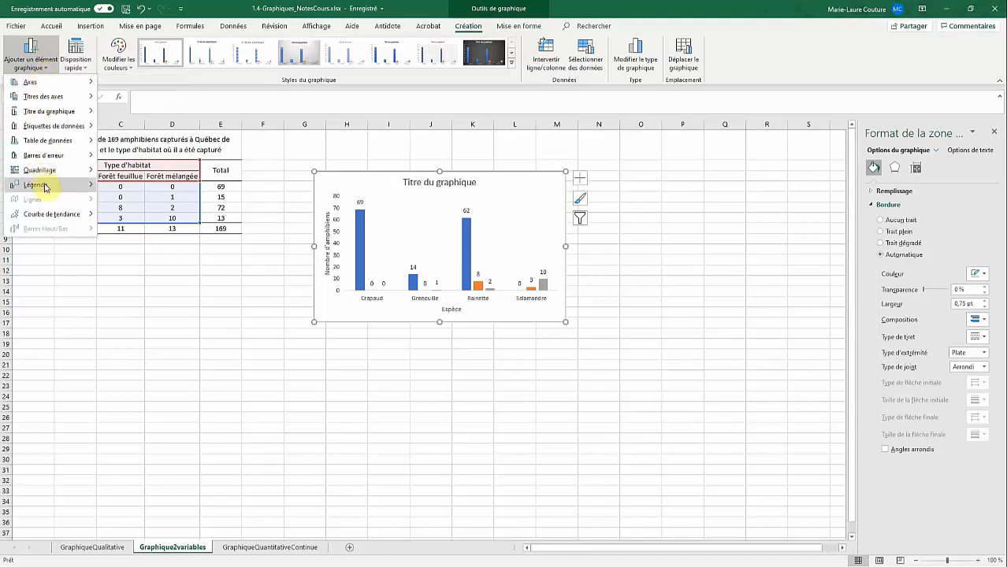
mouse_move(36, 186)
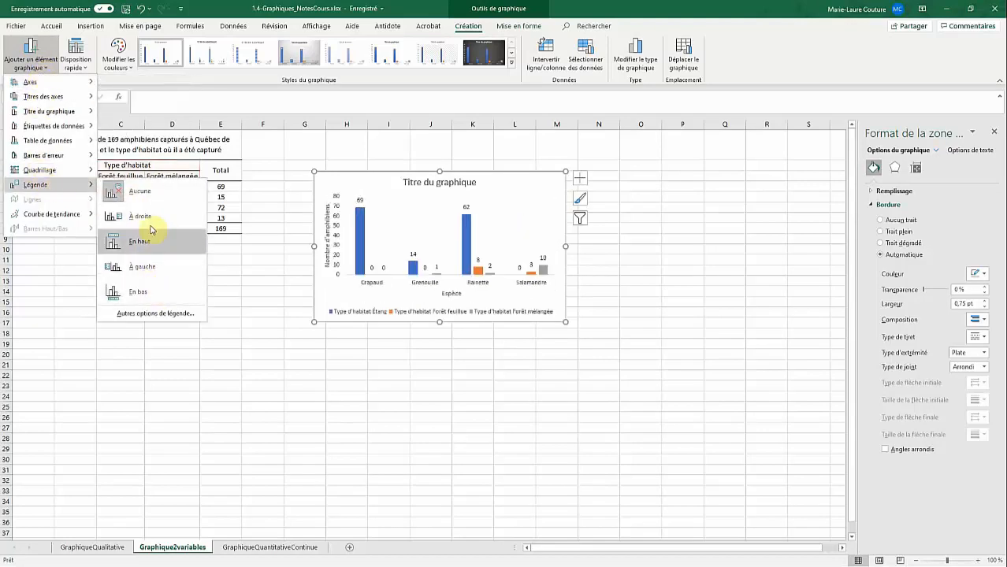
left_click(152, 228)
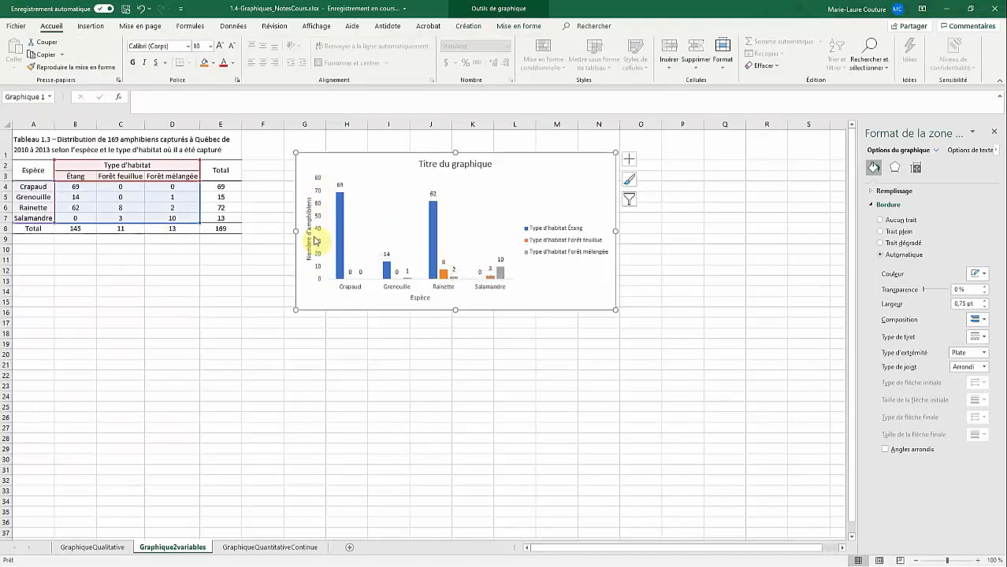
Step: Give the chart's vertical axis a solid black line
left_click(316, 205)
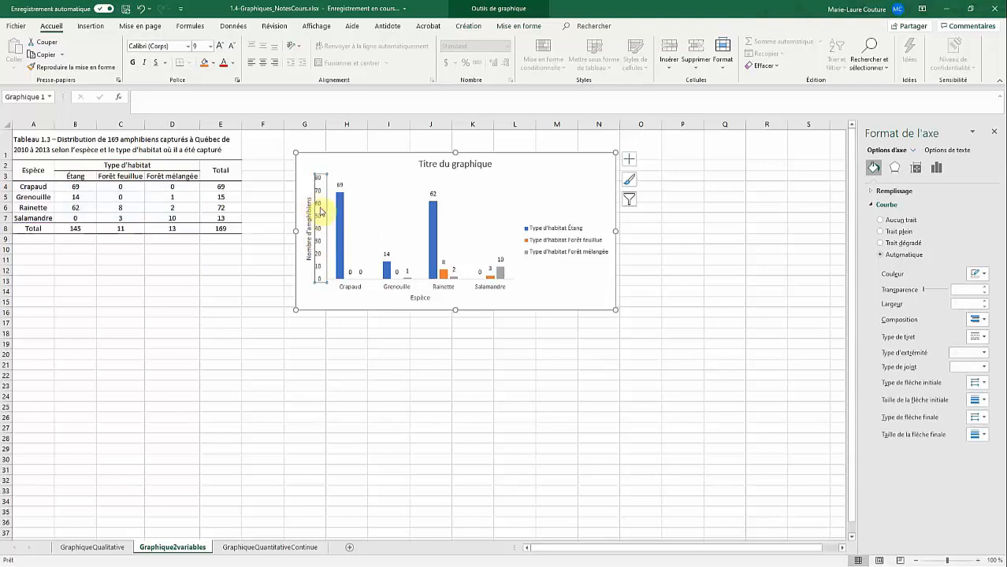
left_click(883, 233)
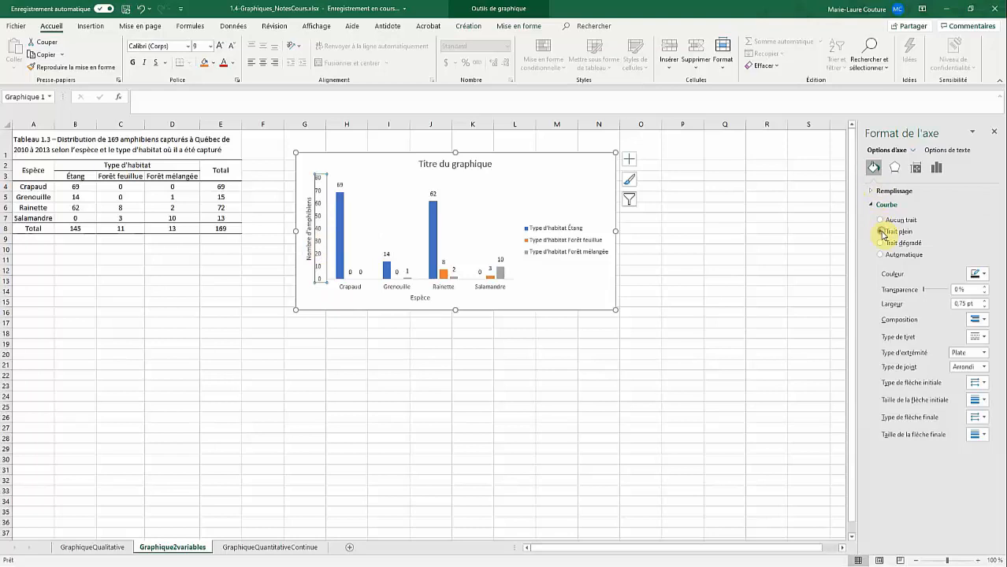
left_click(977, 272)
left_click(927, 301)
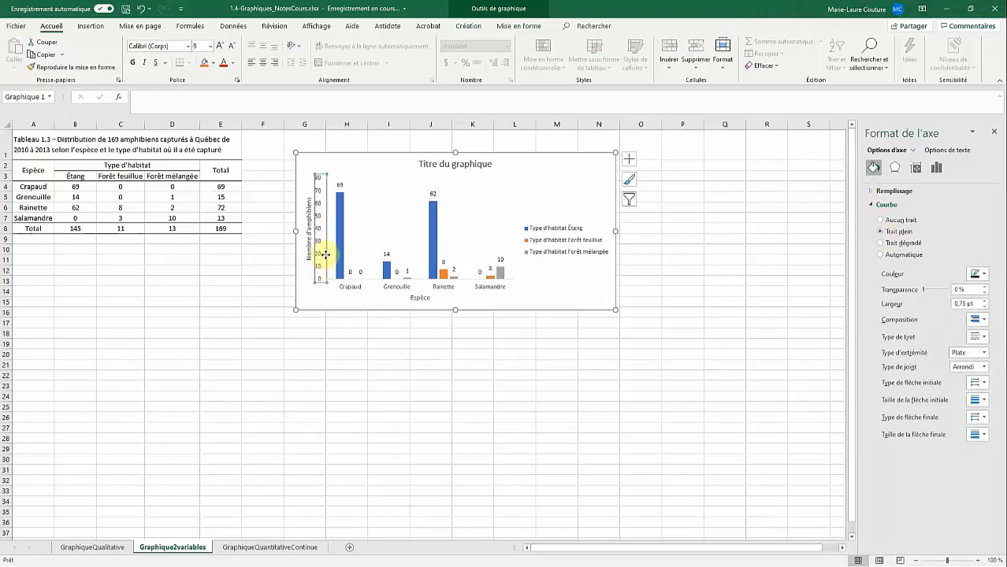
Step: Set the vertical axis's major tick marks to the outside (À l'extérieur)
left_click(937, 172)
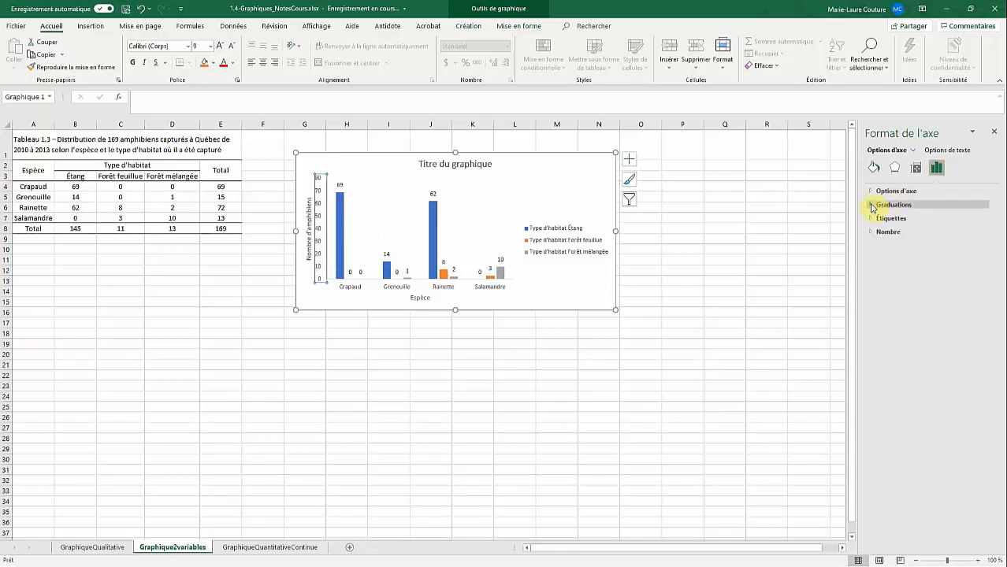
left_click(872, 206)
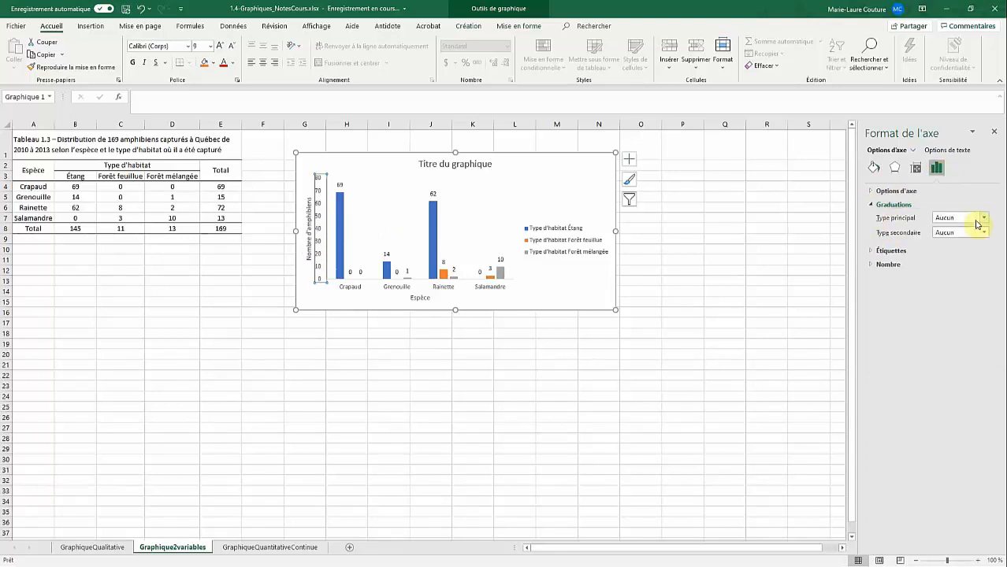
left_click(975, 219)
left_click(967, 250)
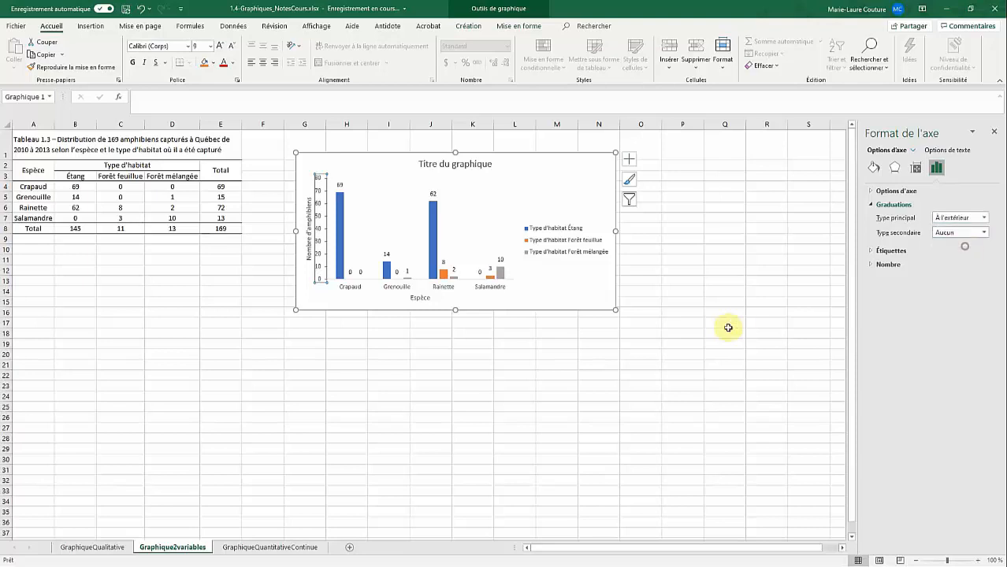
left_click(473, 355)
Step: Remove the border line around the chart area
left_click(563, 163)
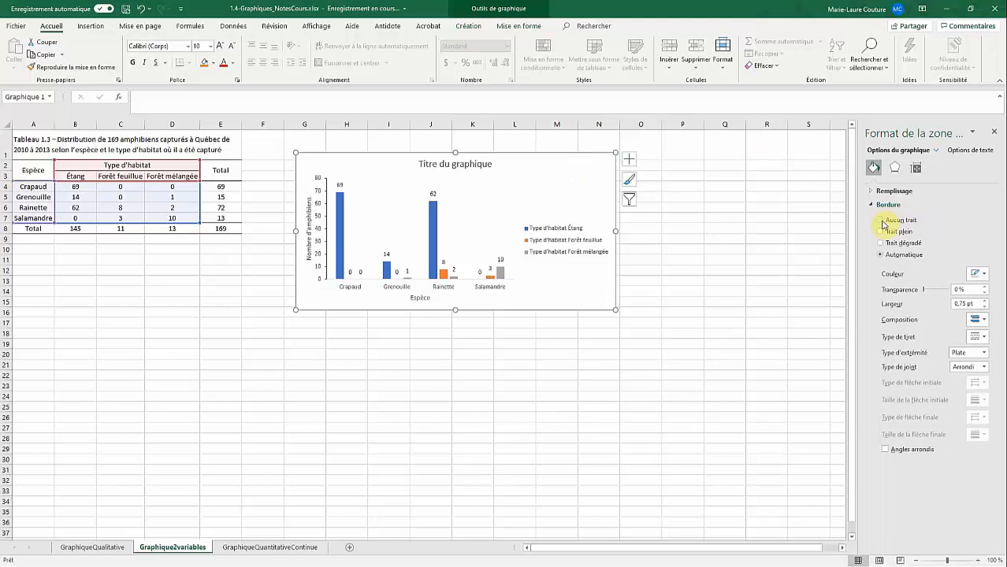
left_click(736, 322)
Step: Set the chart title to "Figure 1.3-Distribution de 169 amphibiens capturés à Québec de 2010 à 2013 selon l'espèce et le type d'habitat où il a été capturé"
left_click(475, 163)
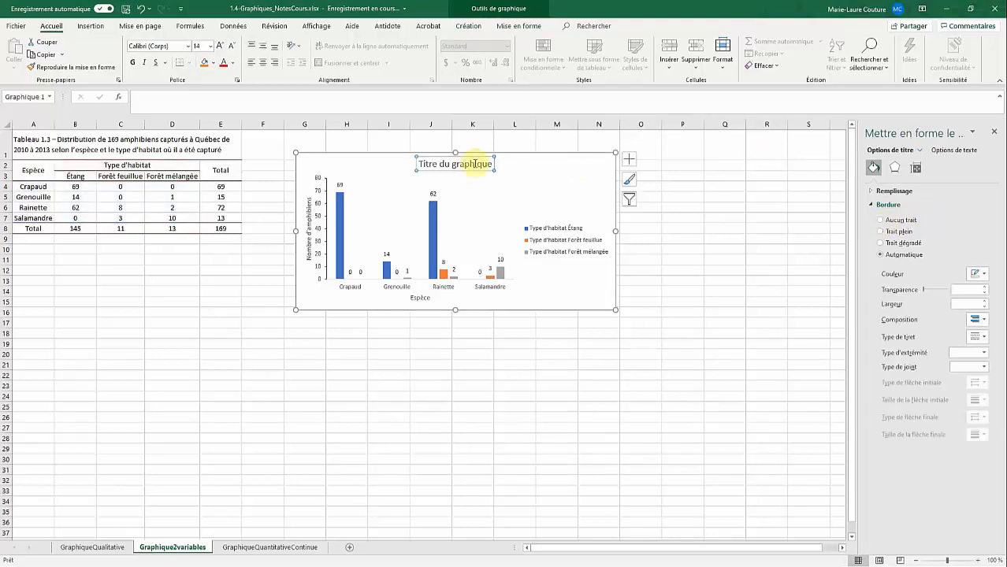
left_click_drag(492, 164, 417, 164)
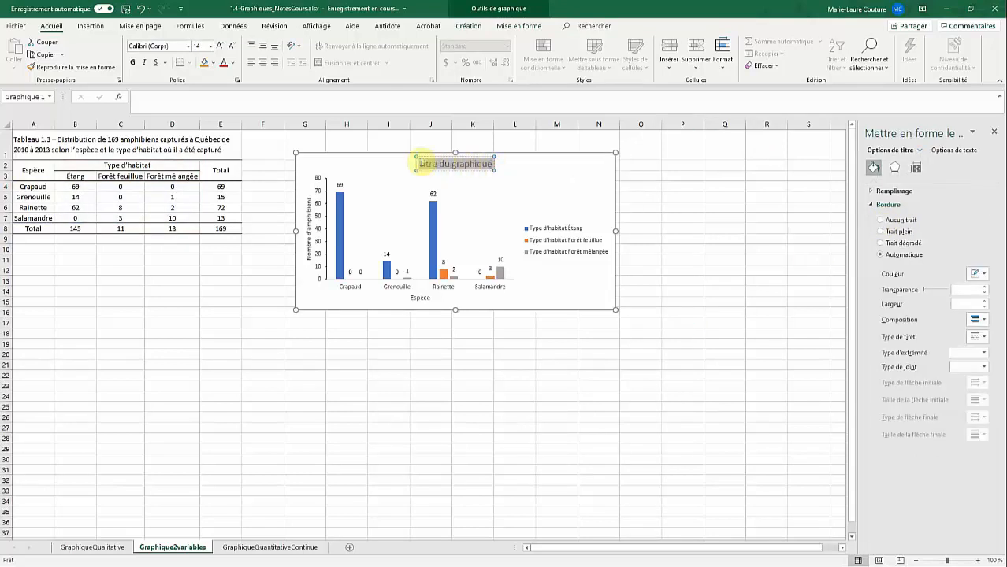
type("Figure 1.3-Distribution de 169 amphibiens capturés à Québec de 2010 à 2013 selon l'espèce et le type d'habitat où il a été capturé")
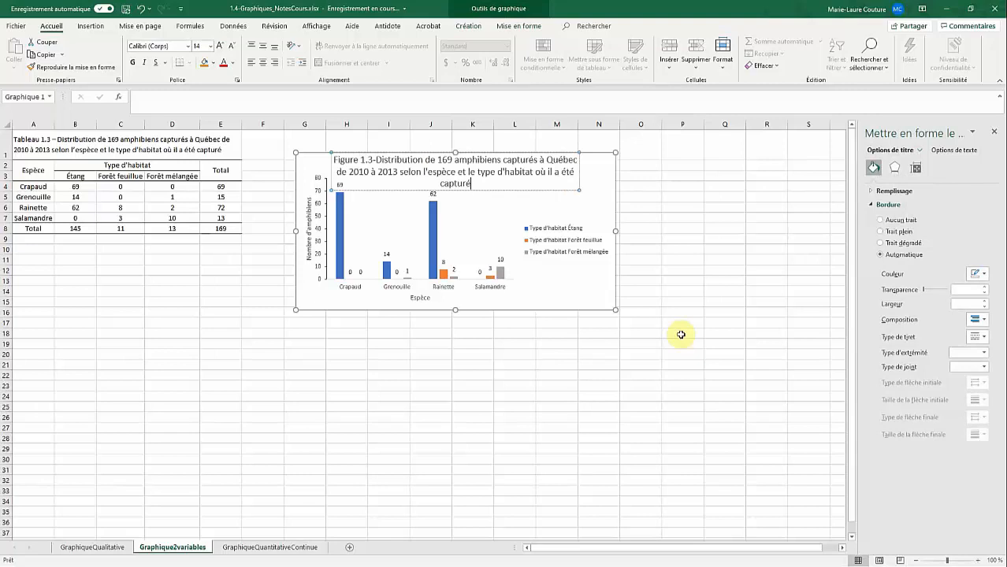
Step: Set the chart title's font size to 12 and left-align its text
left_click(556, 344)
left_click(523, 160)
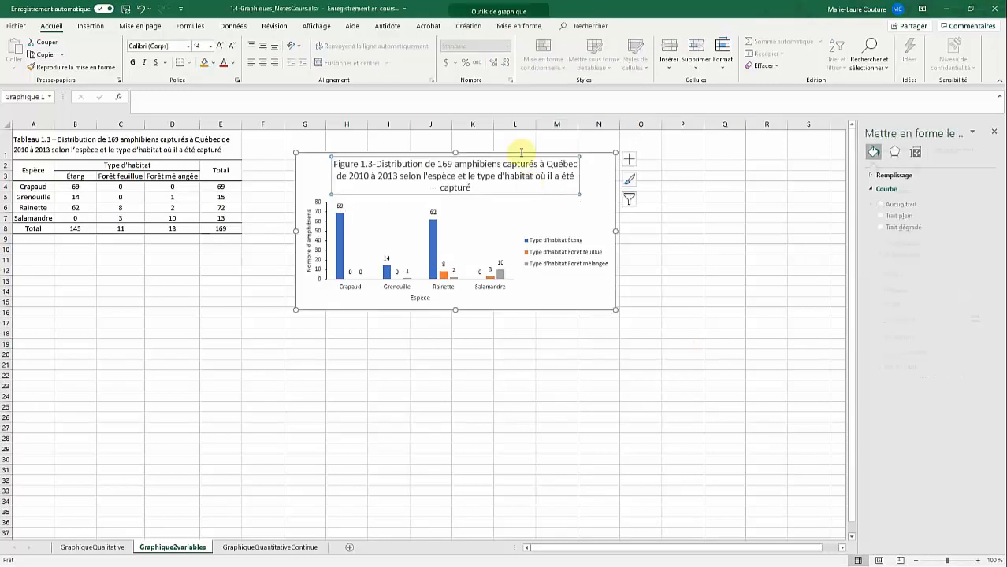
left_click(520, 159)
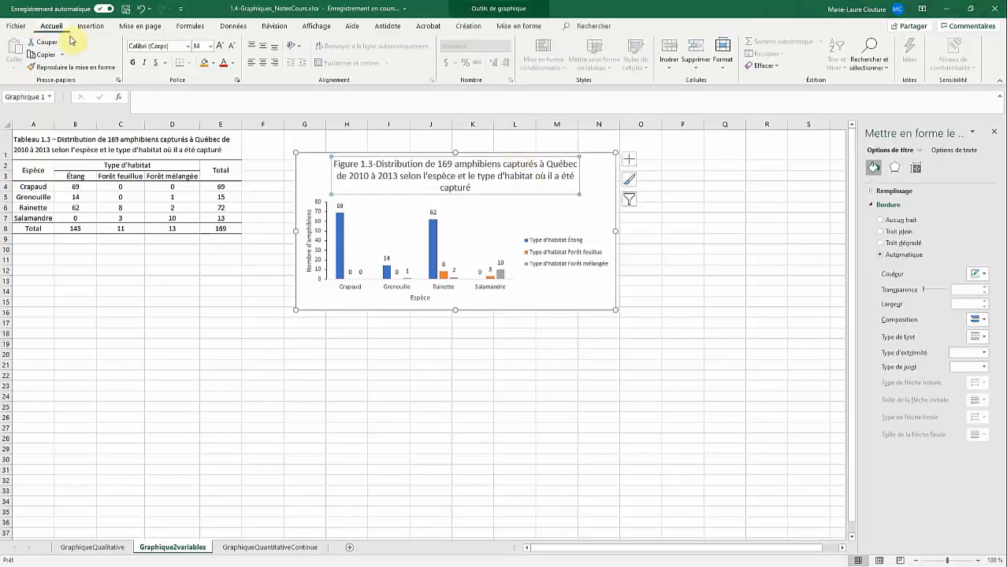
left_click(211, 46)
left_click(207, 115)
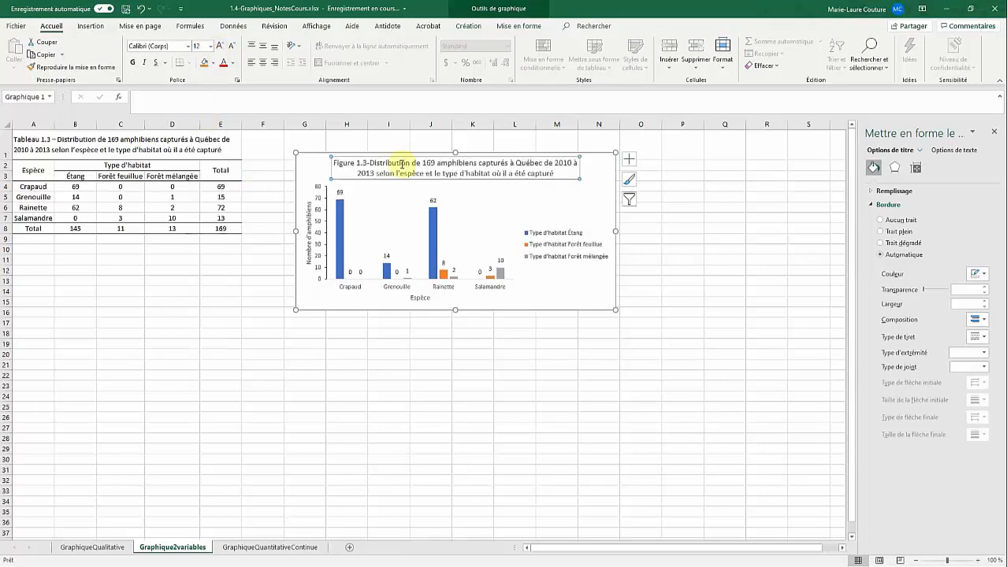
left_click(250, 67)
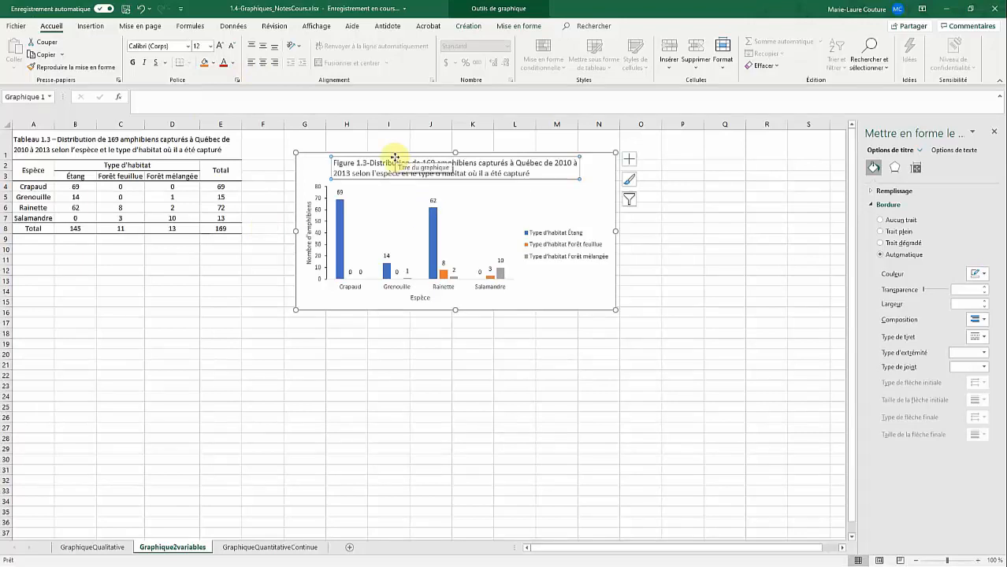
Step: Move the chart title below the horizontal axis title and shift the plot area up to make room for it
left_click_drag(391, 161, 401, 291)
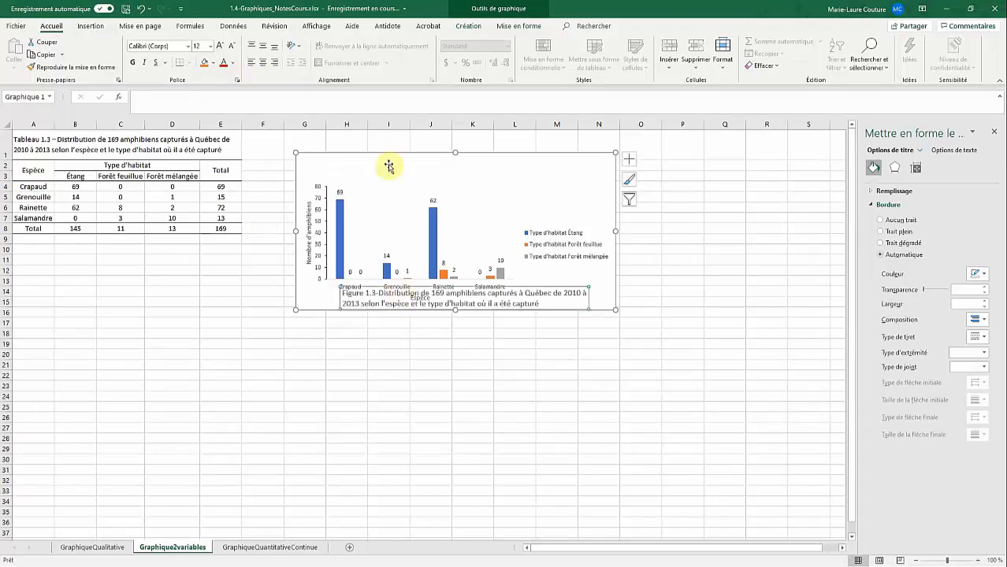
left_click(384, 195)
left_click_drag(384, 194, 393, 173)
left_click(515, 323)
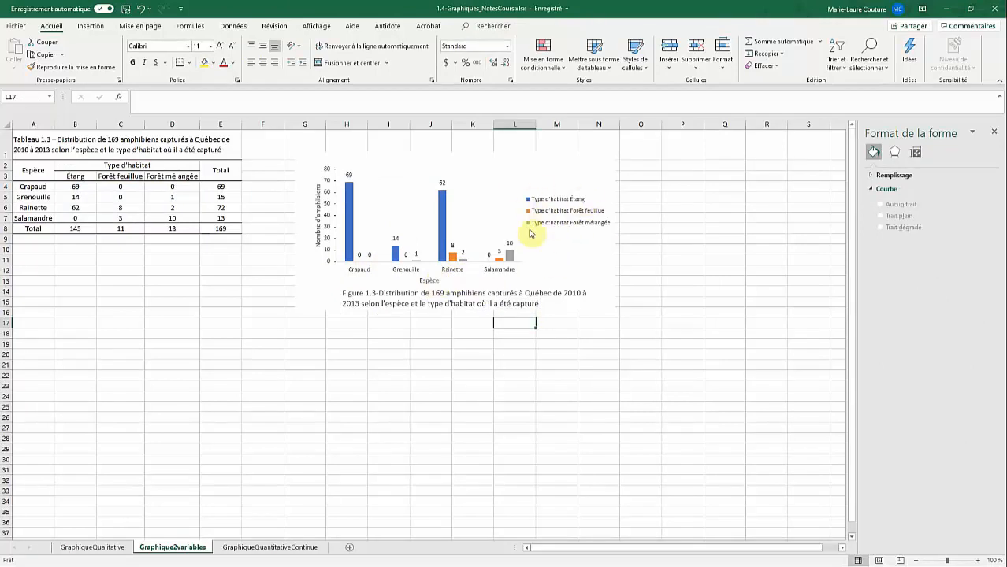
Step: Swap the chart's rows and columns to group by habitat type, and swap them back to group by species
left_click(502, 175)
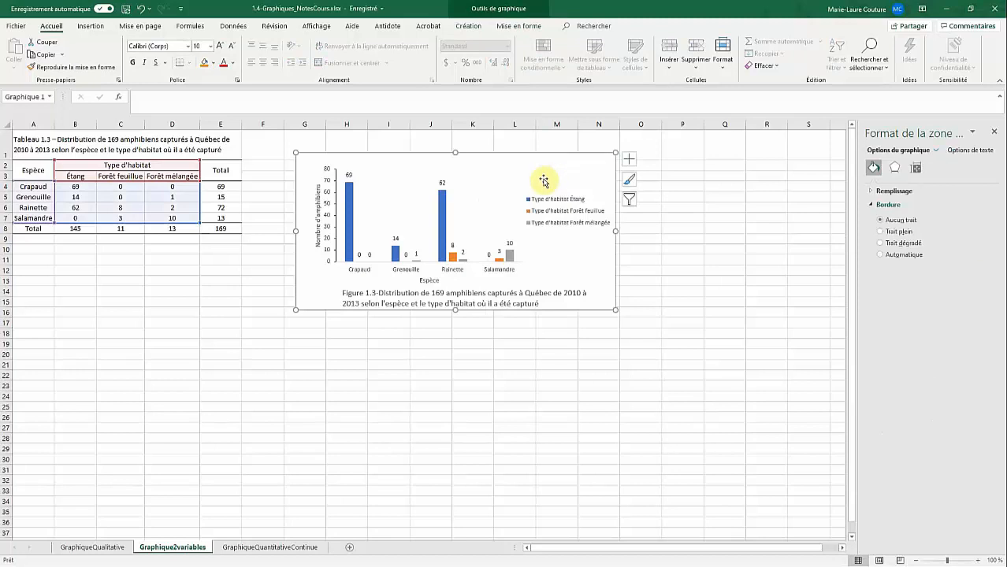
left_click(468, 27)
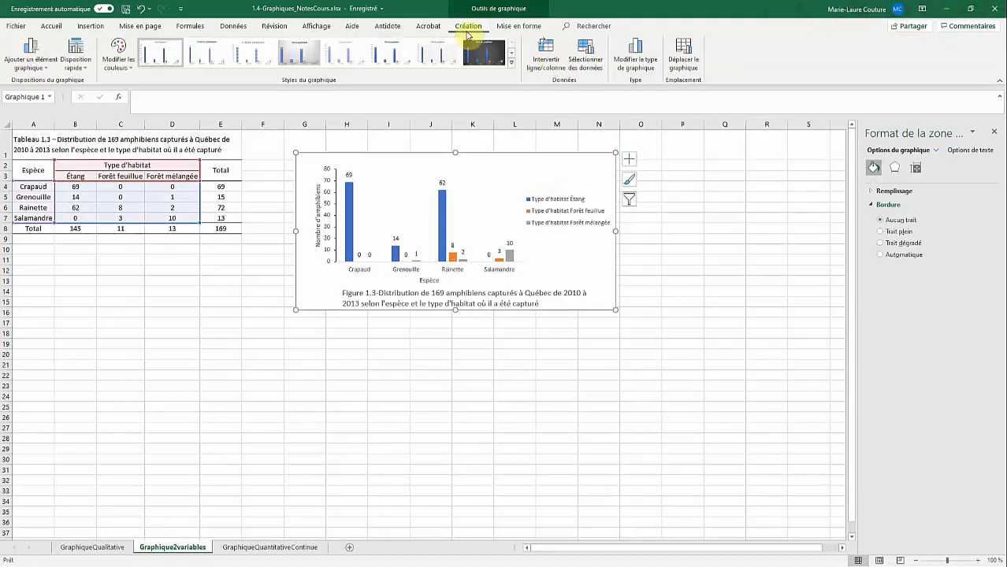
left_click(552, 60)
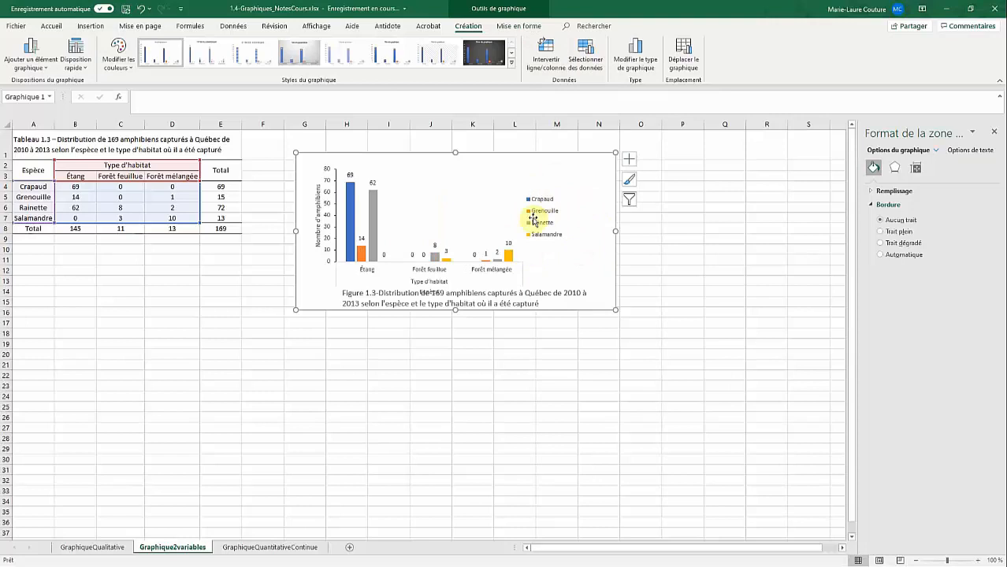
left_click(547, 65)
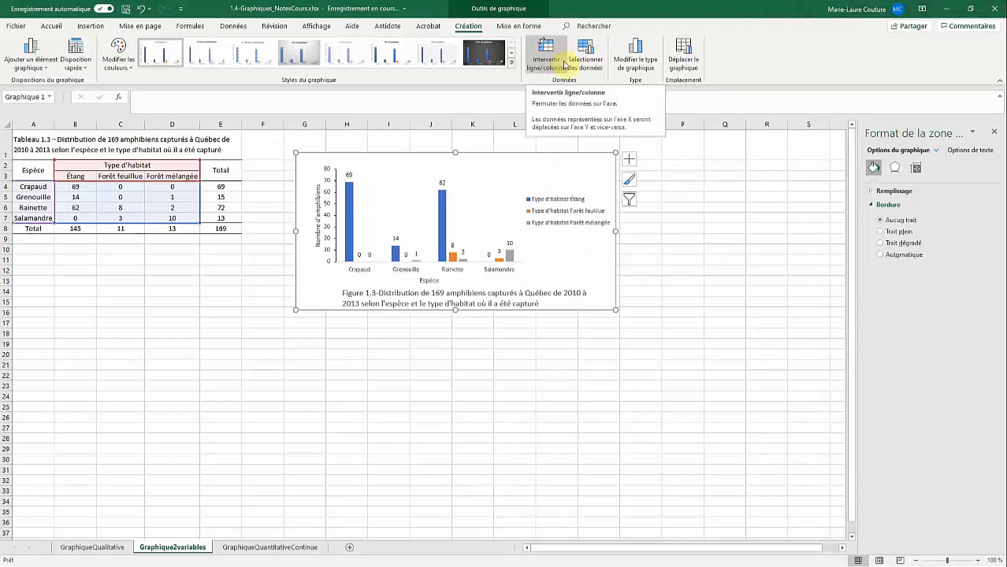
Step: Move the clustered chart farther from the table and place a new empty 2D stacked column chart below the table
left_click_drag(325, 160, 420, 153)
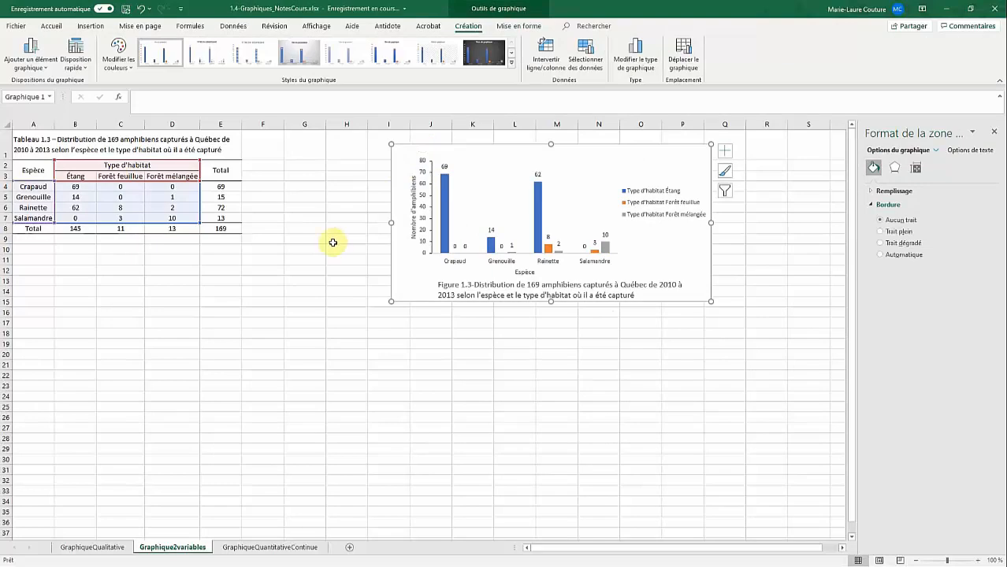
left_click(162, 310)
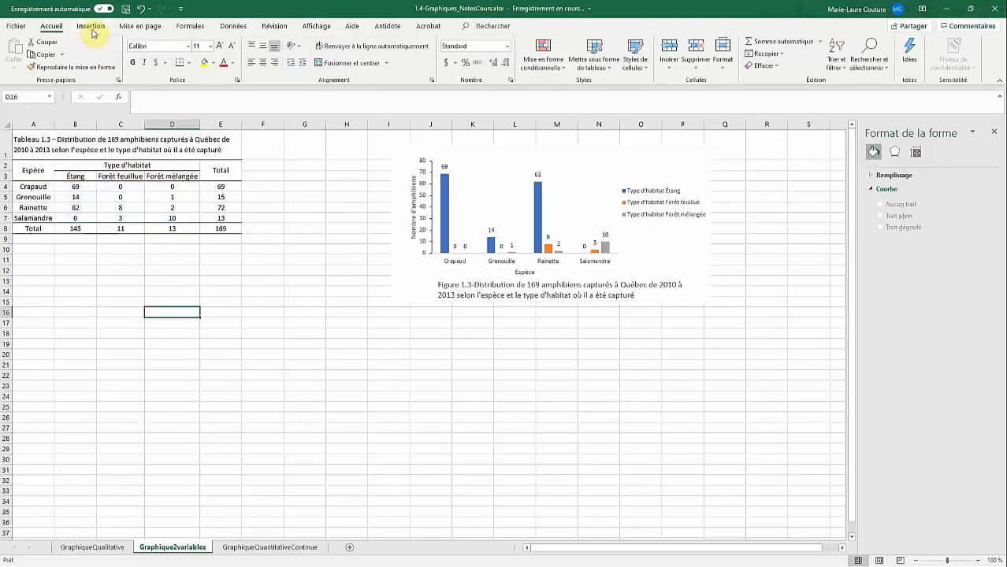
left_click(92, 30)
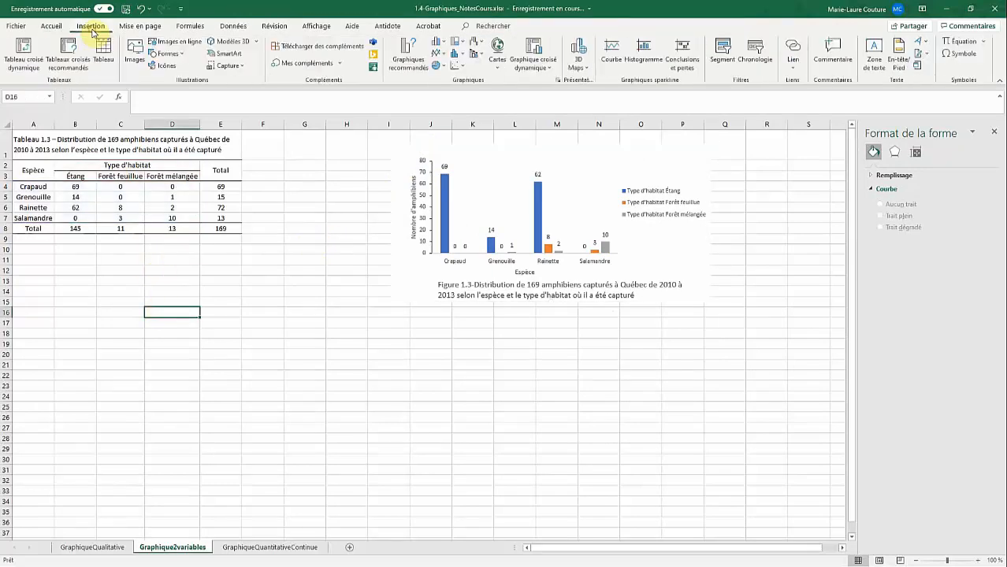
left_click(444, 44)
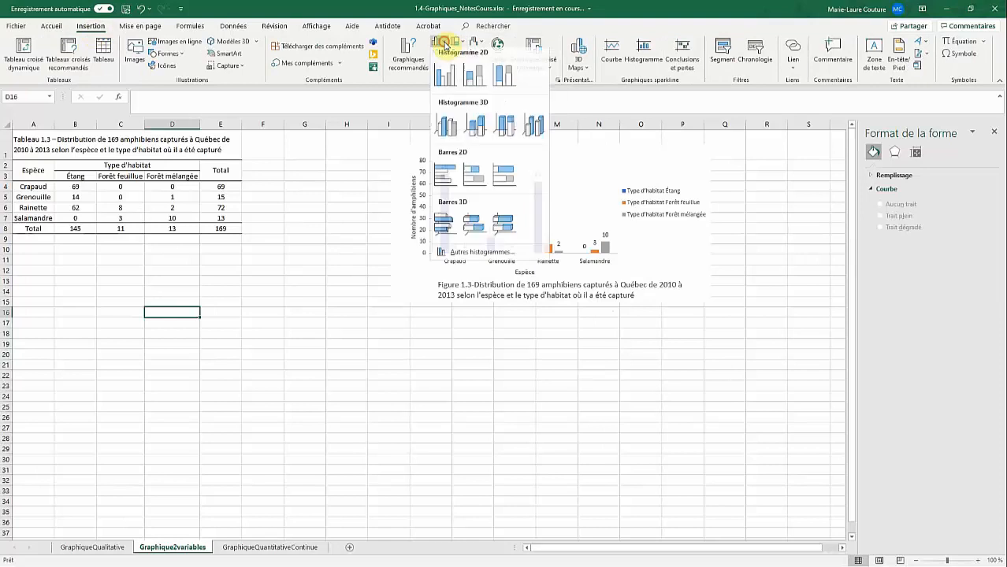
left_click(475, 88)
left_click_drag(333, 285, 124, 322)
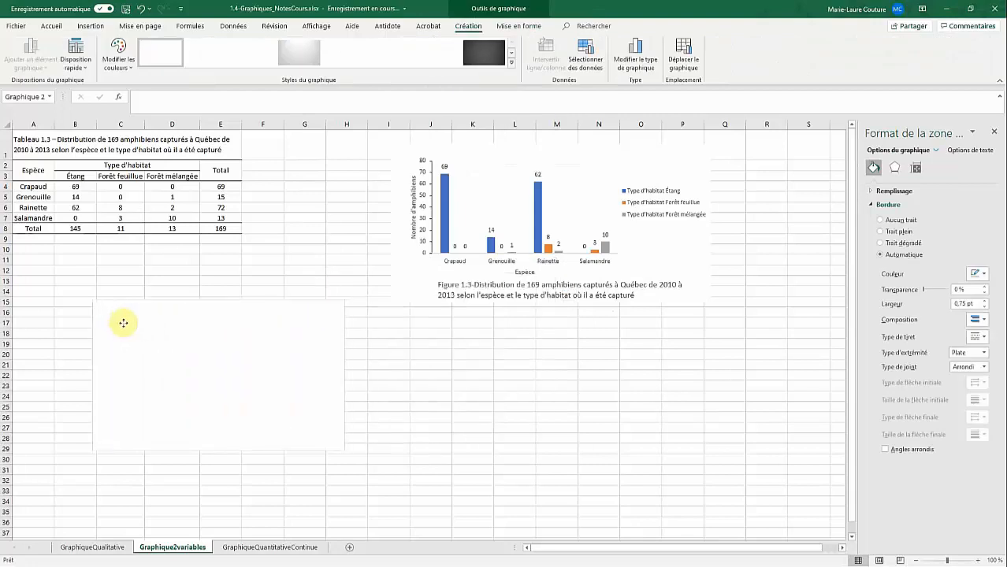
Step: Set the stacked chart's data source to the range A2:D7 of the Graphique2variables sheet
left_click(586, 49)
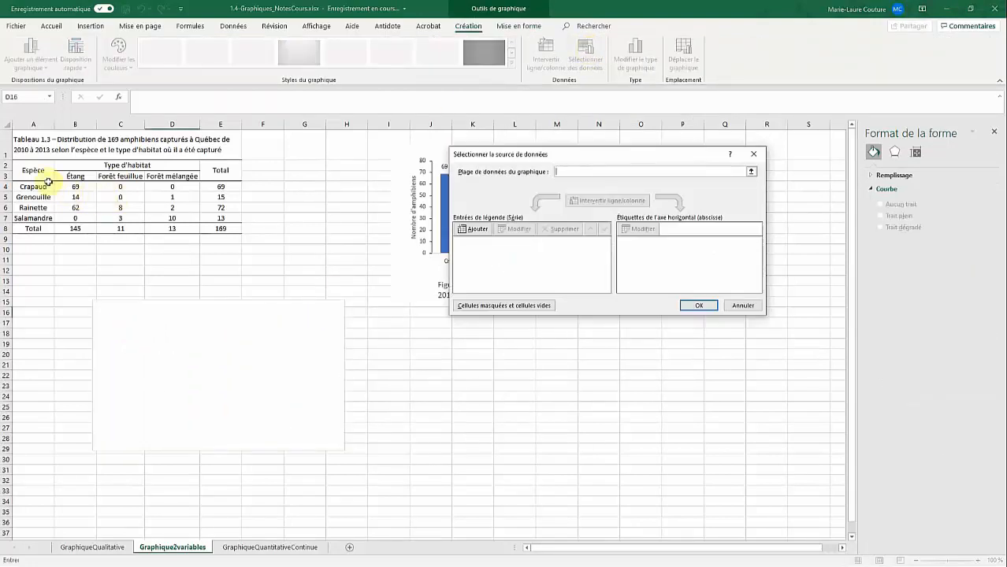
left_click_drag(33, 168, 156, 215)
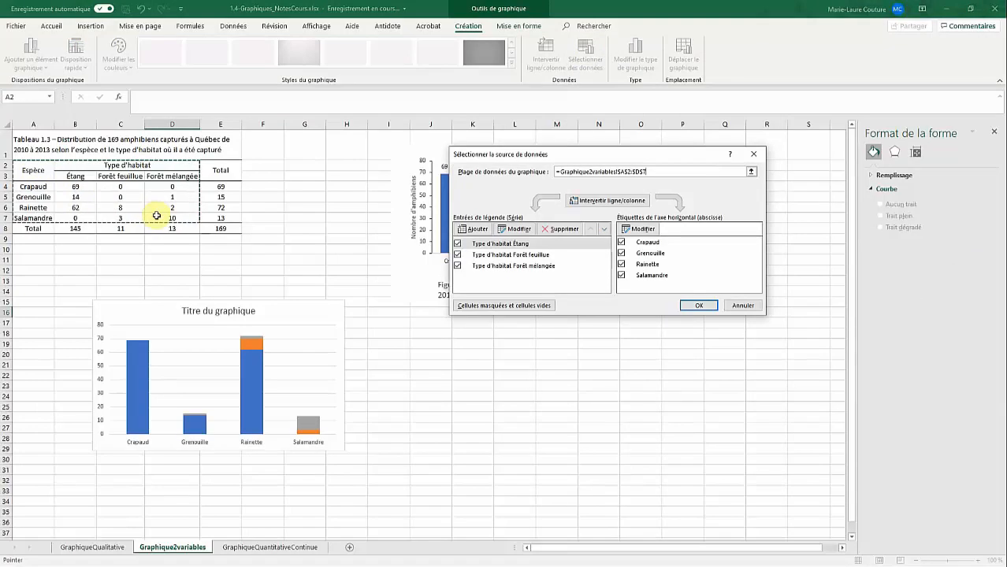
key("Return")
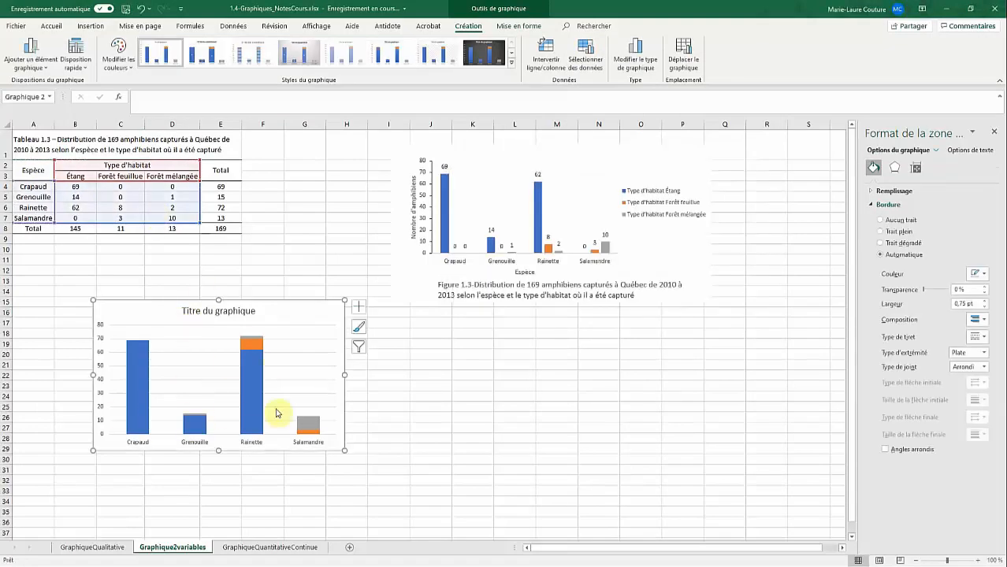
Step: Add a legend on the right (À droite) of the stacked chart, and enlarge and move the chart below the clustered one
left_click(49, 74)
mouse_move(47, 184)
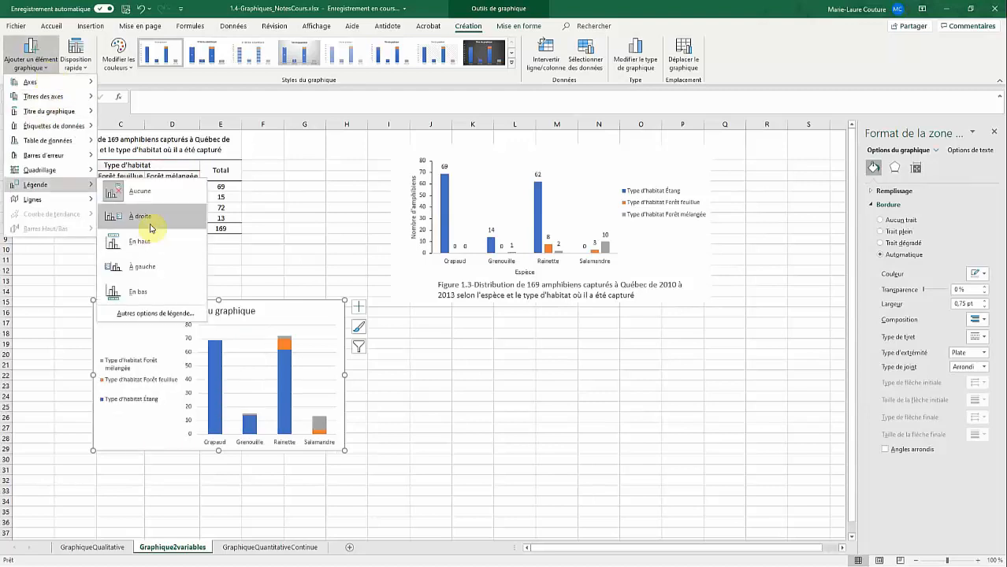
left_click(141, 216)
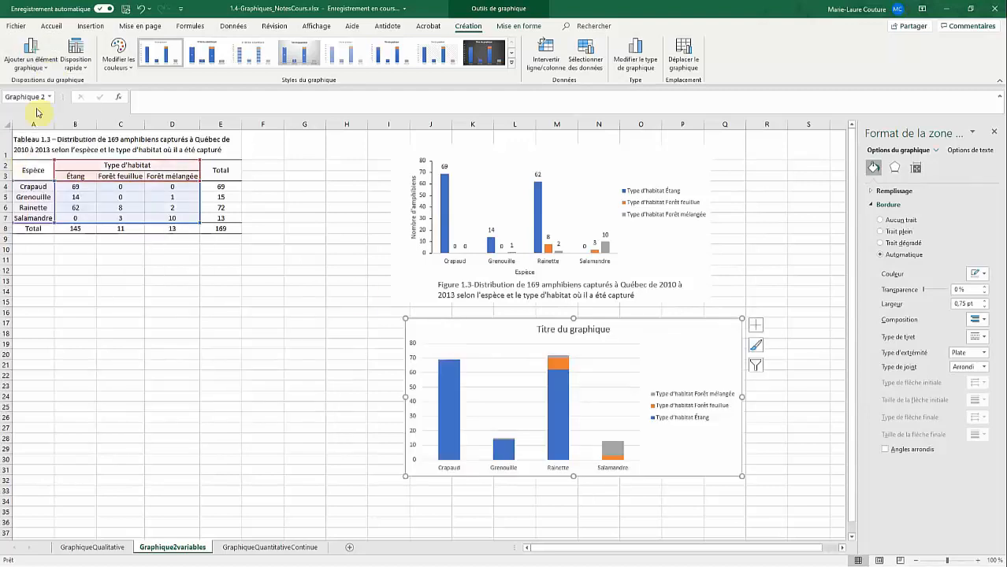
Step: Add centred data labels (Au centre) to the stacked chart's columns
left_click(43, 69)
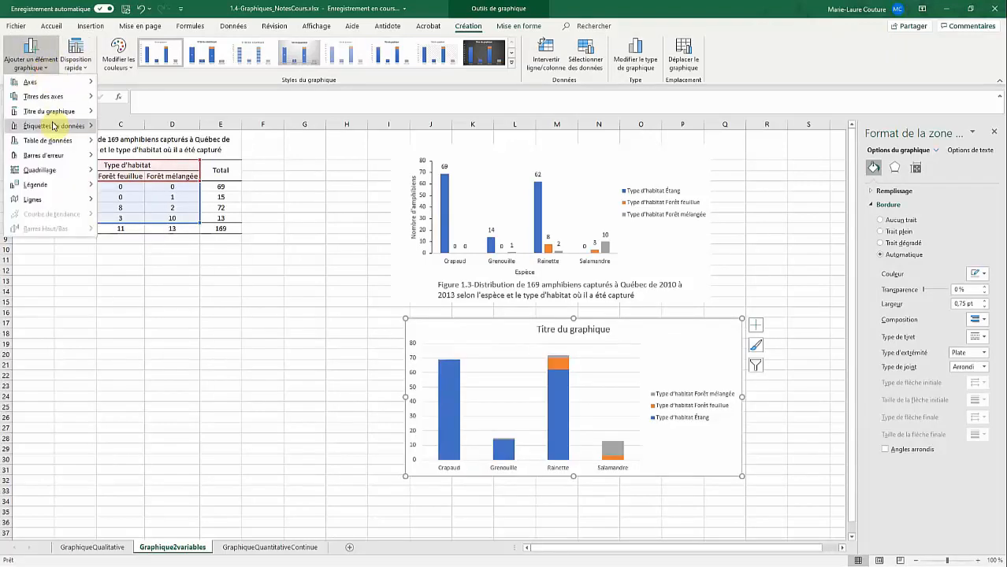
mouse_move(51, 126)
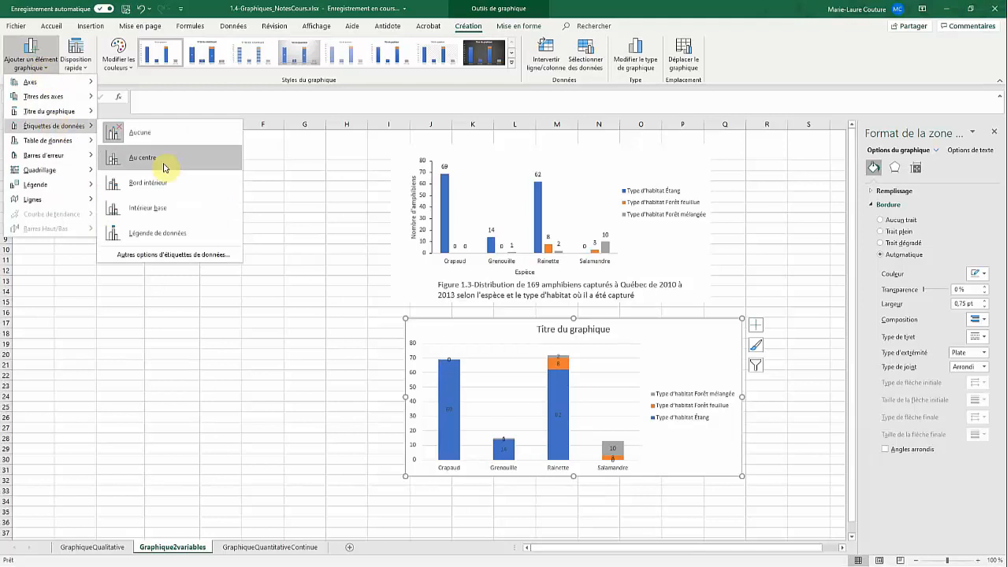
left_click(163, 167)
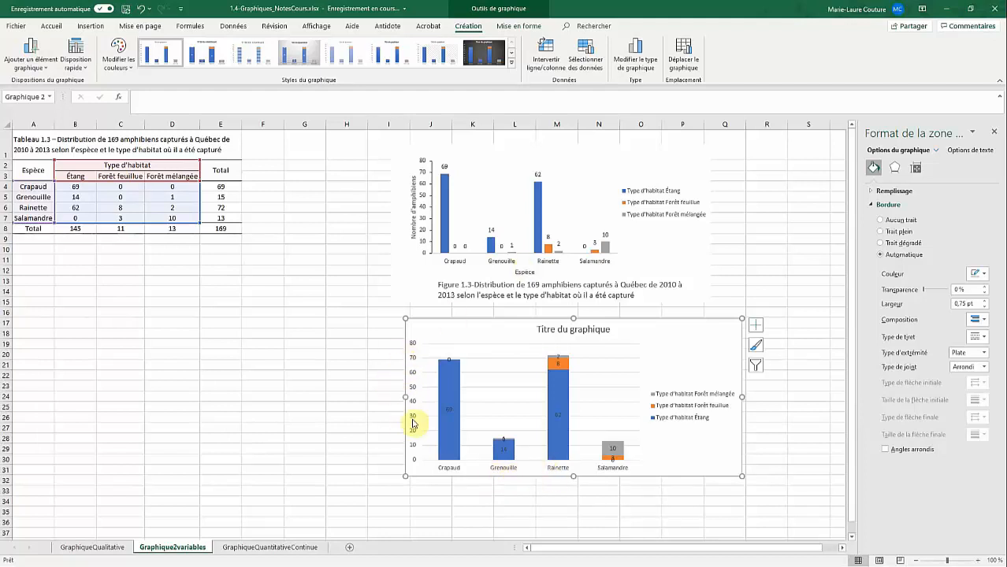
left_click(529, 358)
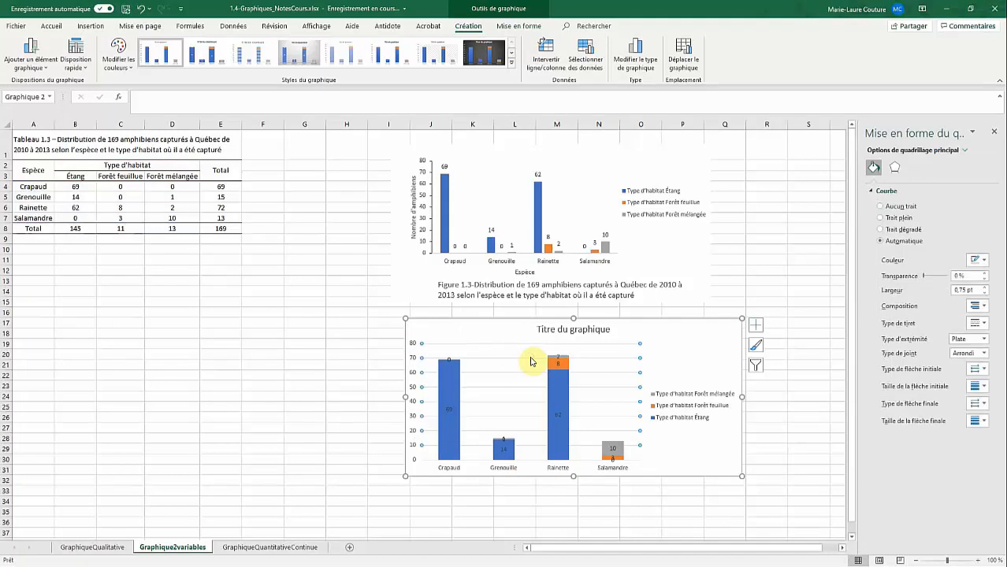
left_click(545, 332)
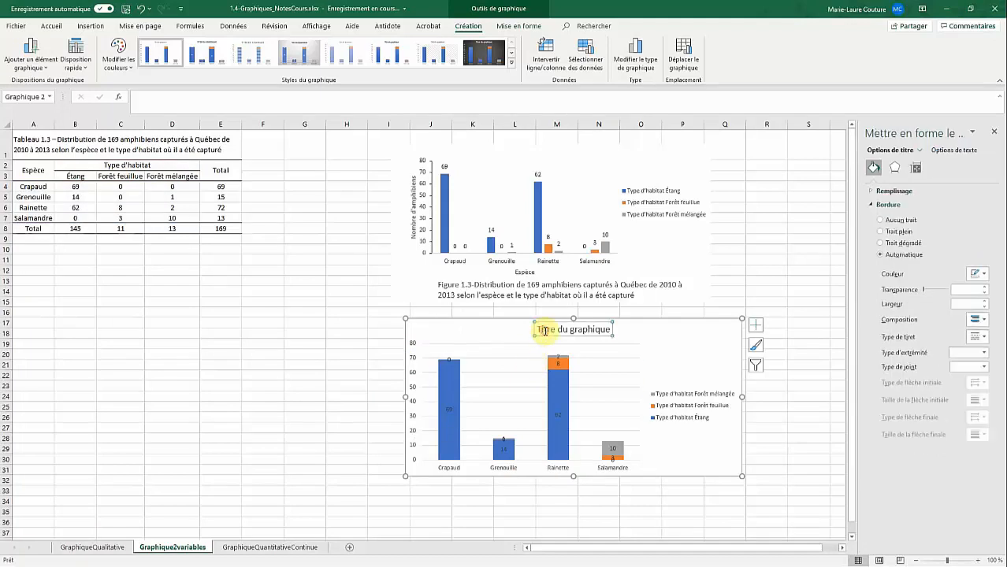
left_click(663, 325)
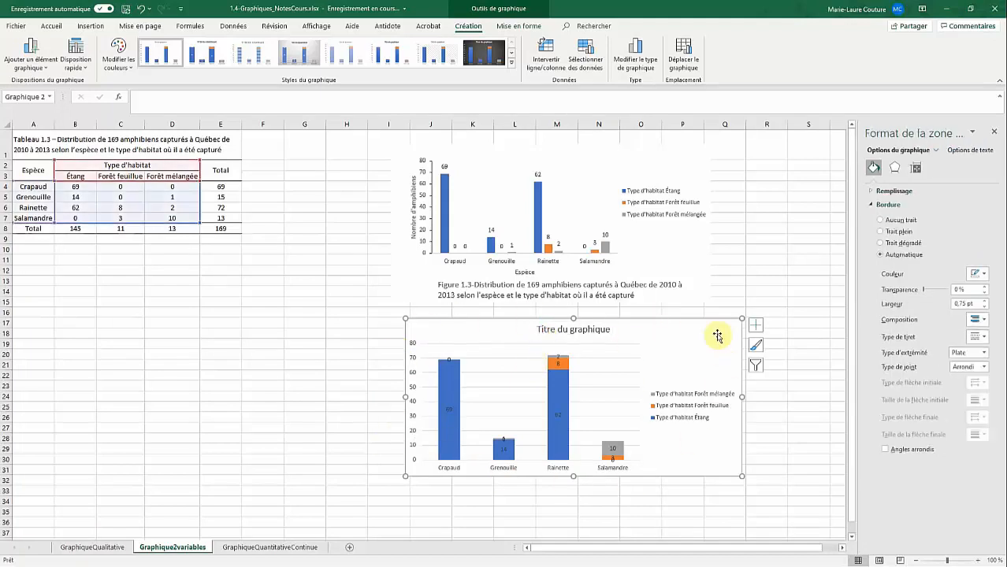